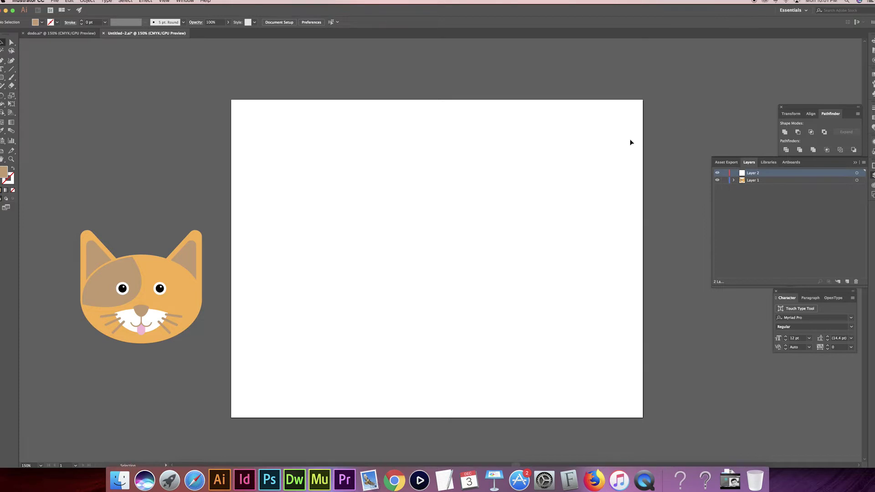
- Draw an ellipse for the cat's head and move it lower on the artboard
left_click(2, 80)
left_click(33, 94)
left_click_drag(379, 281, 545, 172)
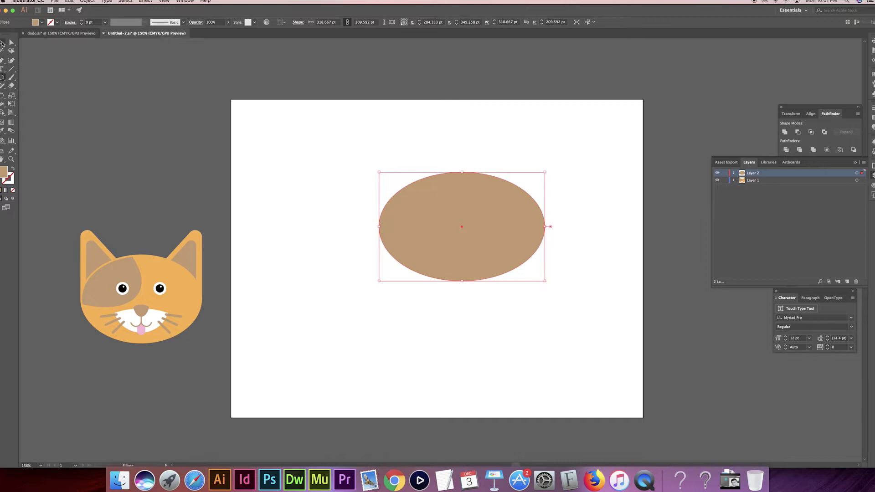
left_click(2, 42)
left_click(301, 183)
left_click_drag(426, 197, 409, 236)
- Fill the head oval with orange from the Fill swatches
left_click(42, 22)
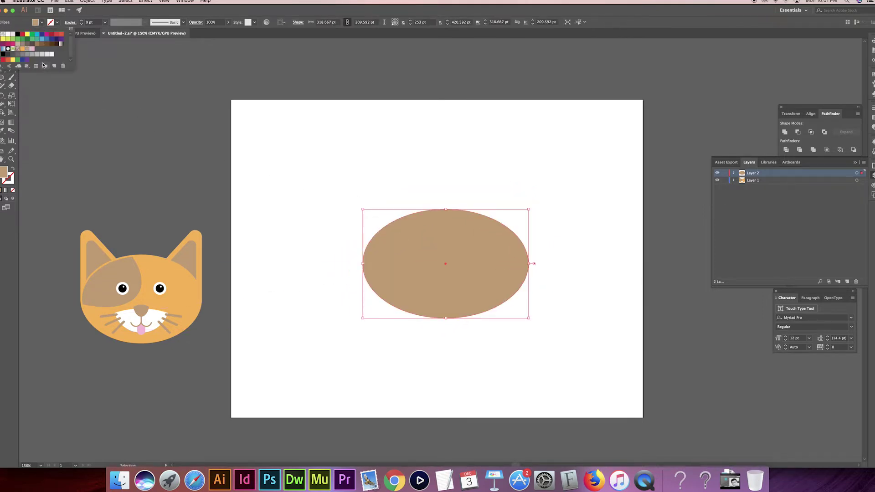
left_click(22, 49)
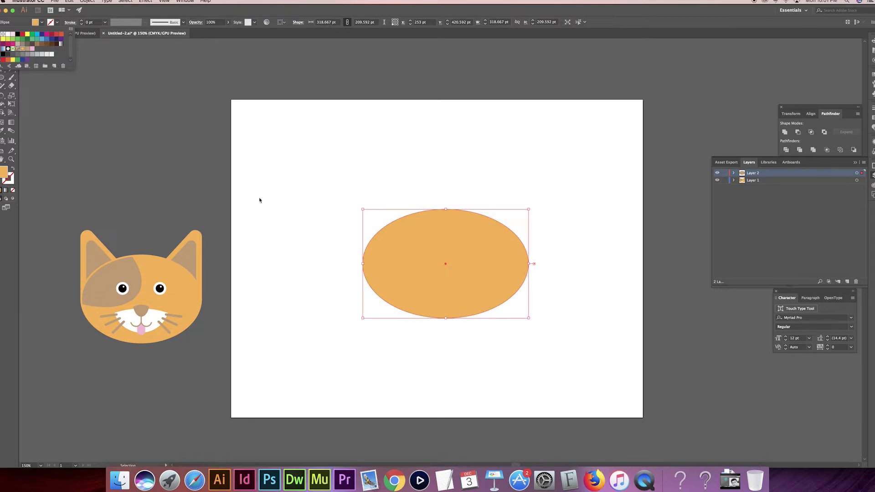
left_click(321, 211)
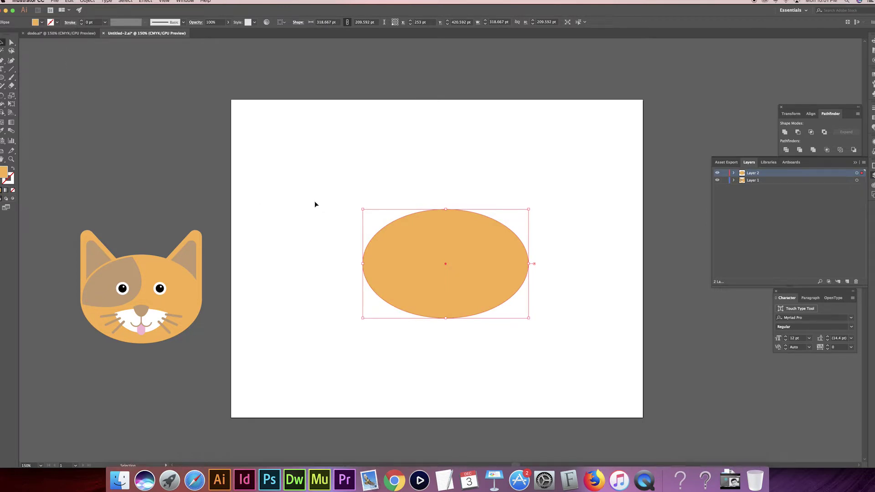
left_click(315, 205)
- Draw a closed triangular ear path with the Pen tool from the oval's upper left edge
key("p")
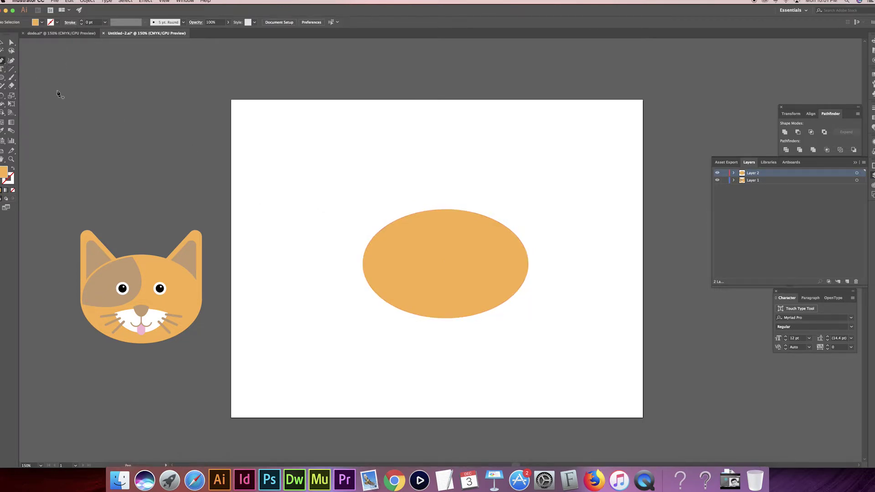
left_click(363, 264)
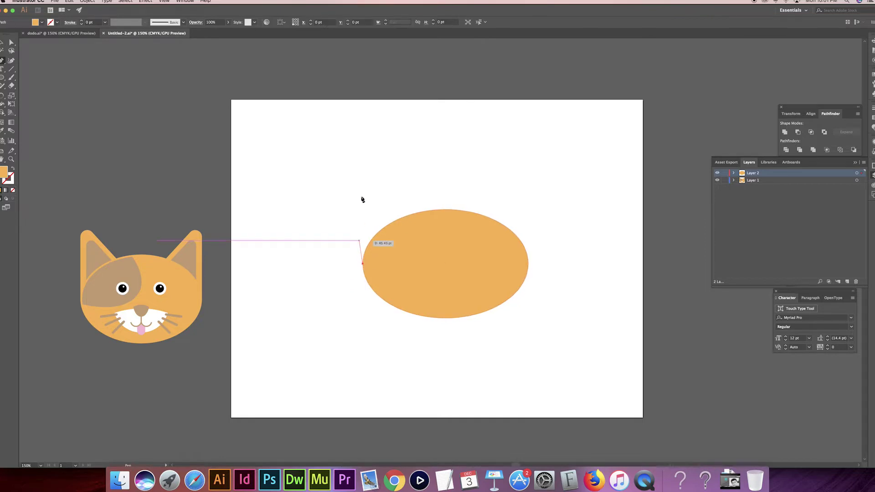
left_click(363, 171)
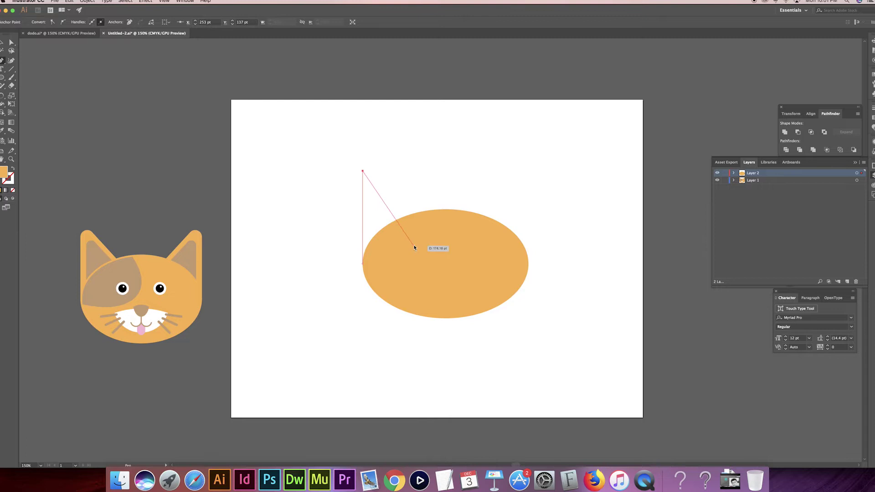
left_click(417, 240)
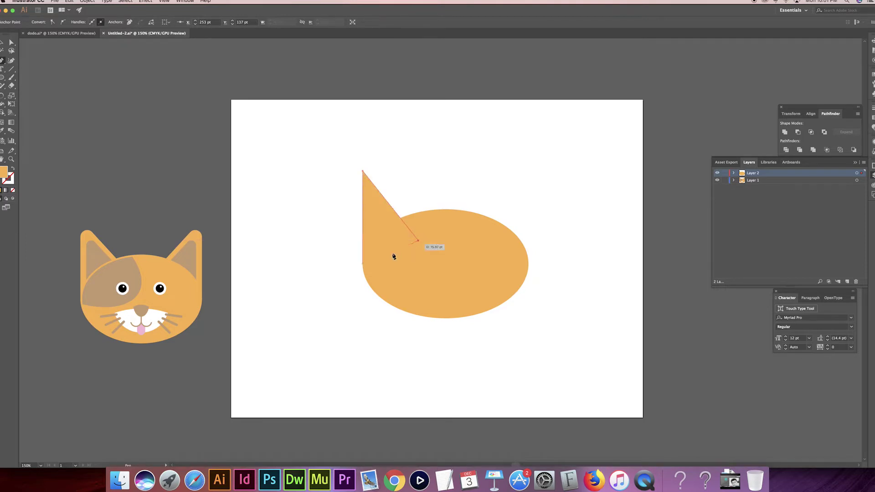
left_click(363, 264)
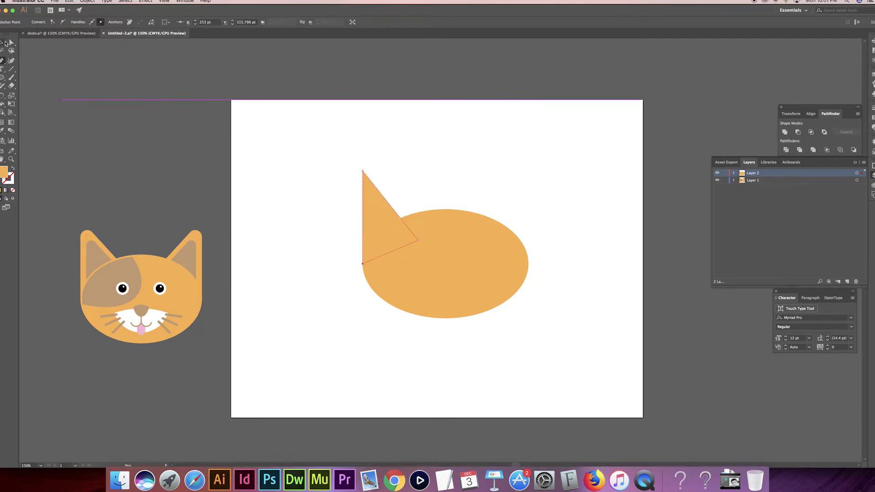
- Round all corners of the ear triangle with the Direct Selection corner widget
left_click(4, 43)
left_click(262, 151)
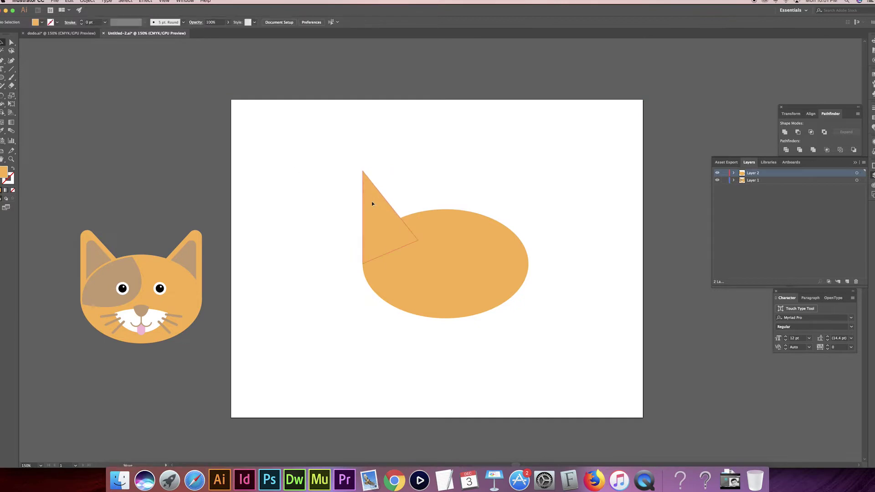
left_click(371, 201)
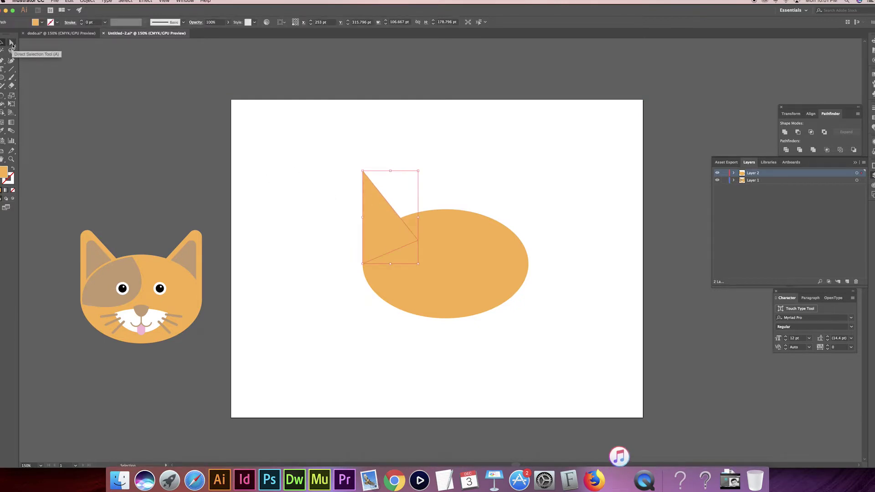
left_click(12, 44)
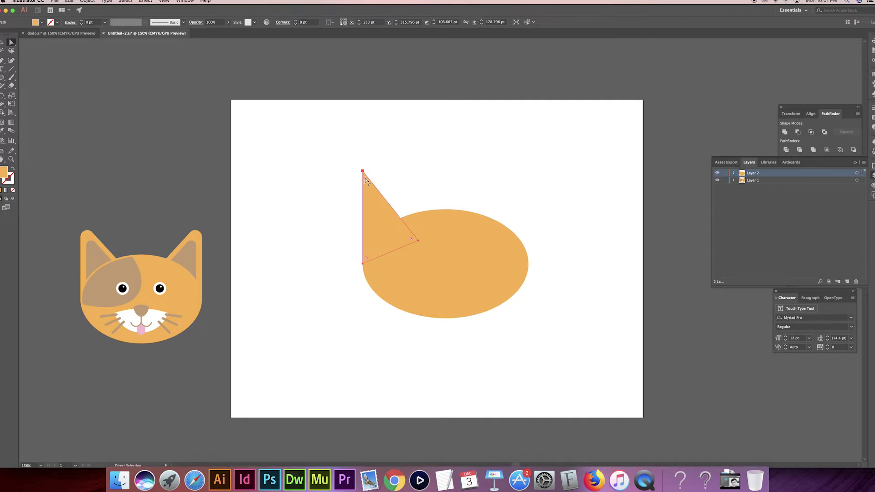
left_click_drag(365, 180, 369, 196)
left_click(3, 43)
- Move the ear slightly lower on the head and stretch it taller
left_click_drag(376, 223, 375, 234)
left_click(319, 185)
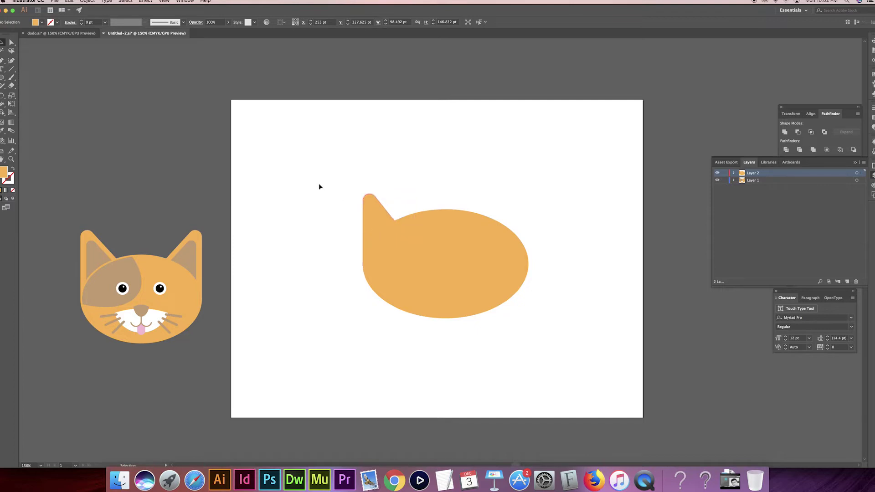
left_click(376, 207)
left_click_drag(388, 196, 389, 182)
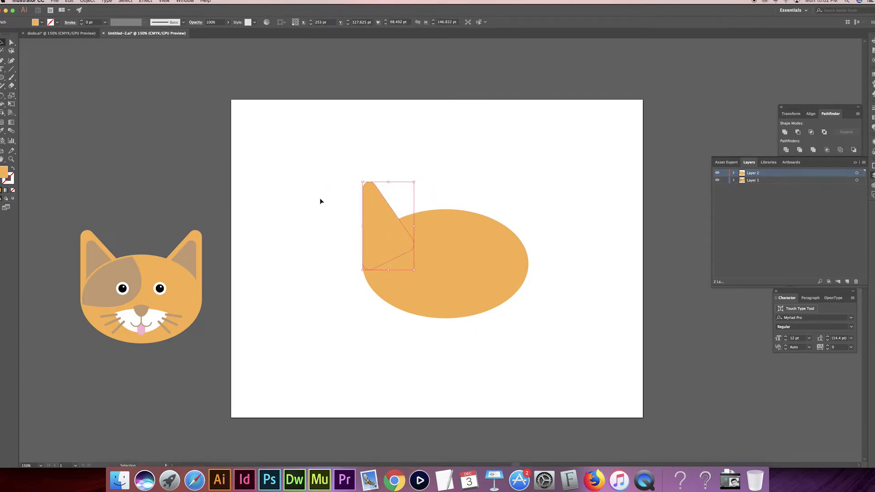
left_click(314, 202)
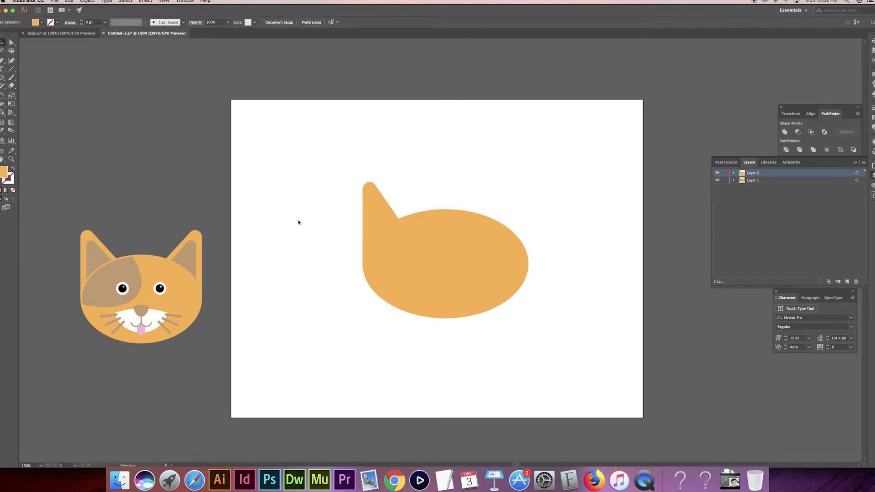
left_click(377, 205)
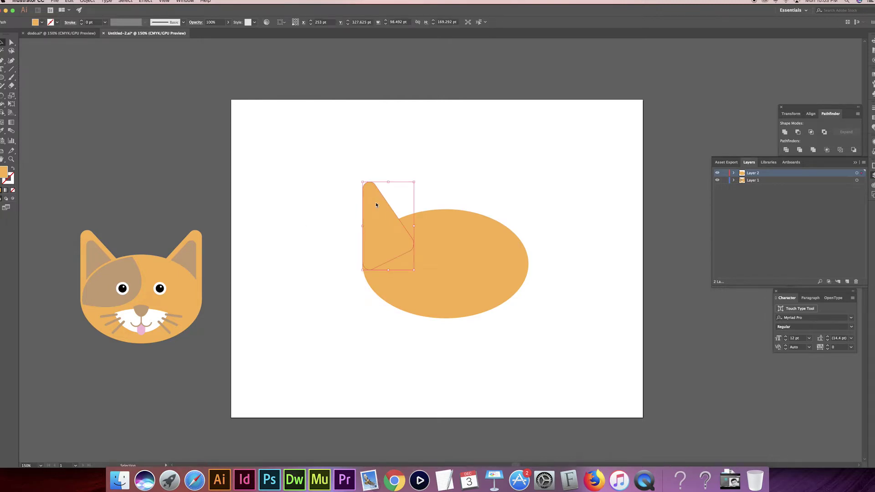
key("super+shift+a")
left_click(377, 205)
left_click(413, 195)
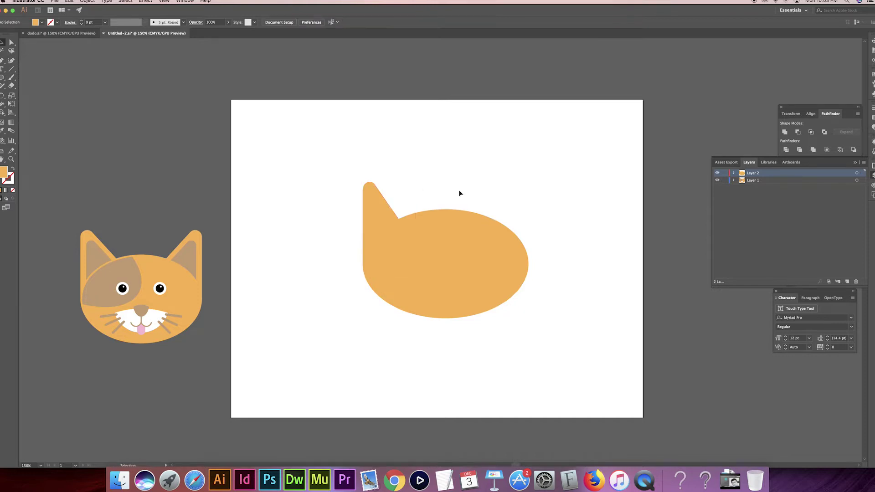
left_click(378, 214)
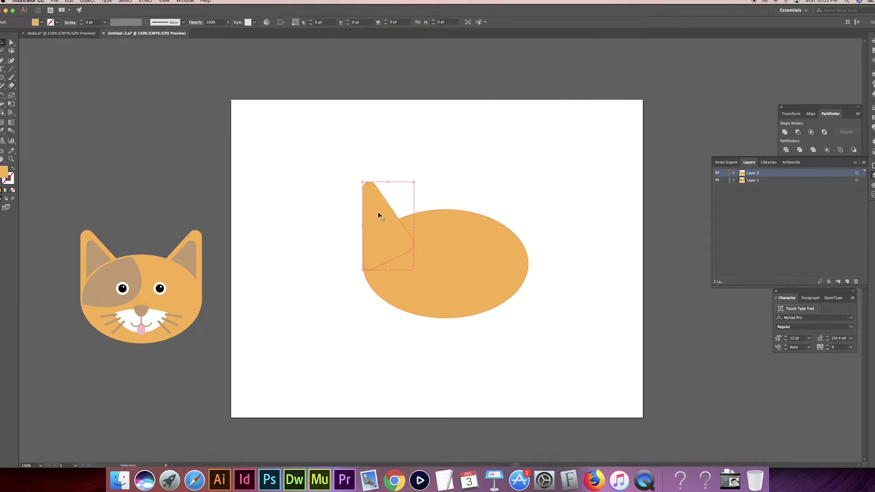
- Paste a copy of the ear in front, shrink it into an inner ear, and fill it tan
key("a")
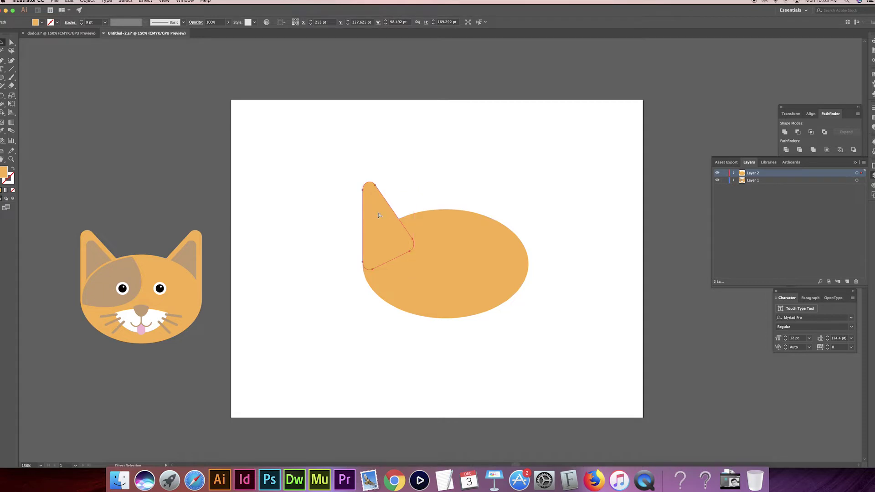
key("v")
left_click_drag(413, 184, 407, 193)
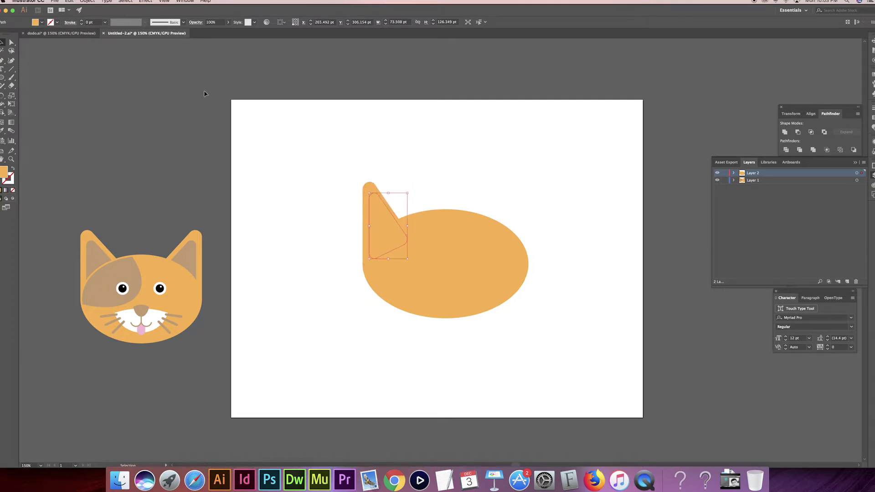
left_click(42, 23)
left_click(22, 48)
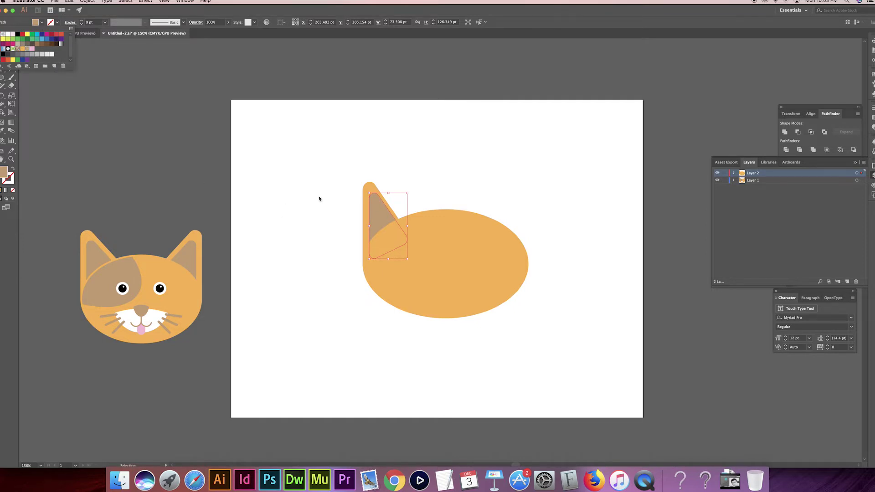
left_click(319, 198)
- Nudge the inner ear down and left, then send both ear pieces behind the head oval
left_click(332, 200)
left_click(378, 213)
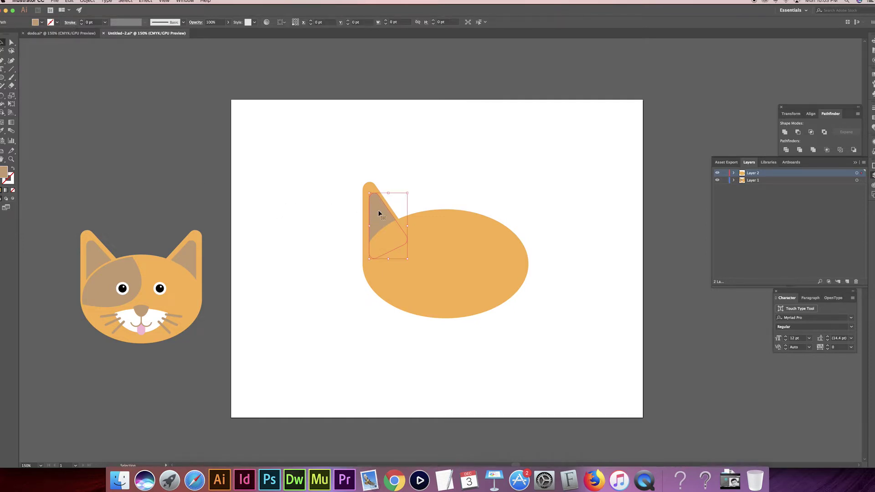
left_click_drag(379, 213, 379, 214)
key("Left")
key("Left")
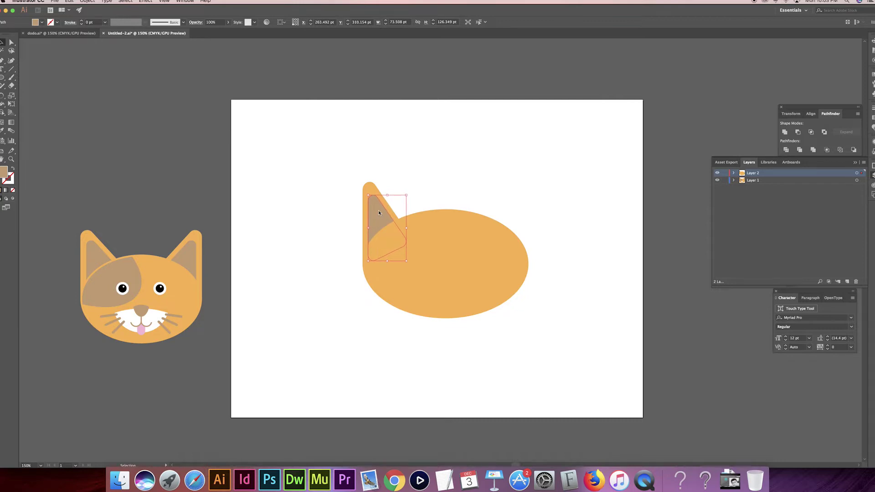
key("super+shift+bracketleft")
left_click(313, 199)
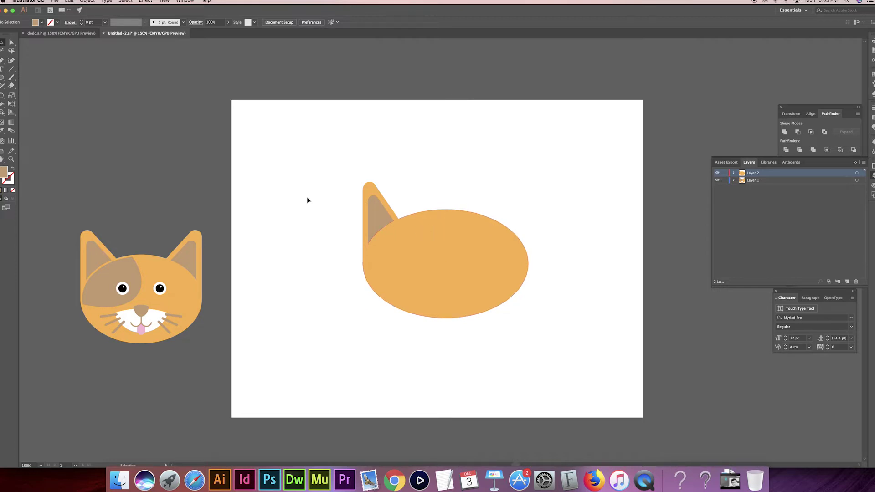
- Duplicate the two-tone ear to the oval's upper right and reflect the copy with Object > Transform > Reflect
left_click_drag(332, 176, 391, 210)
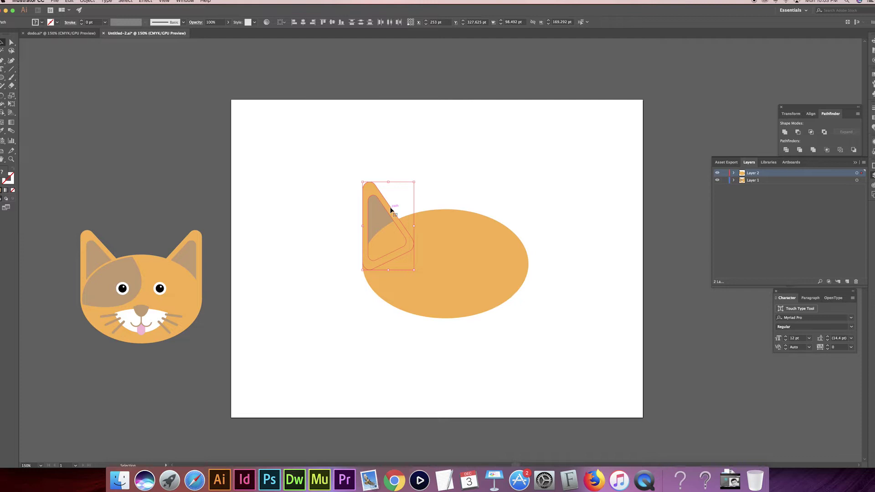
left_click_drag(373, 209, 497, 218)
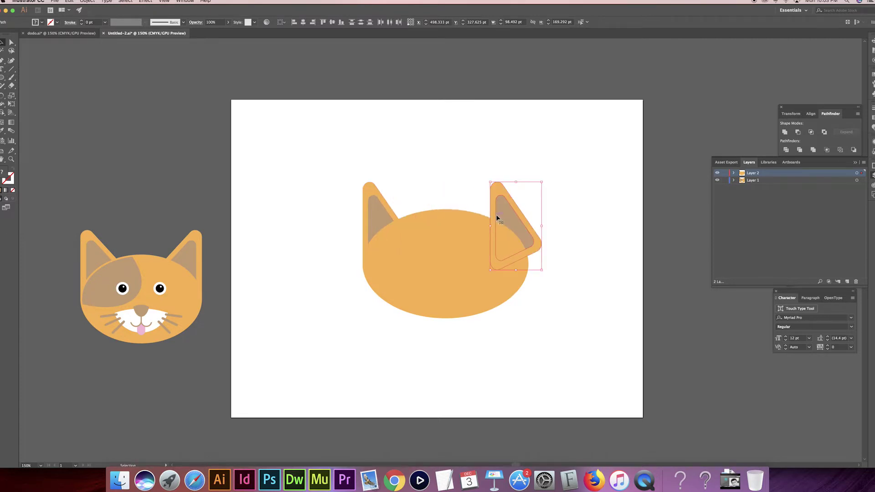
left_click(87, 1)
mouse_move(96, 8)
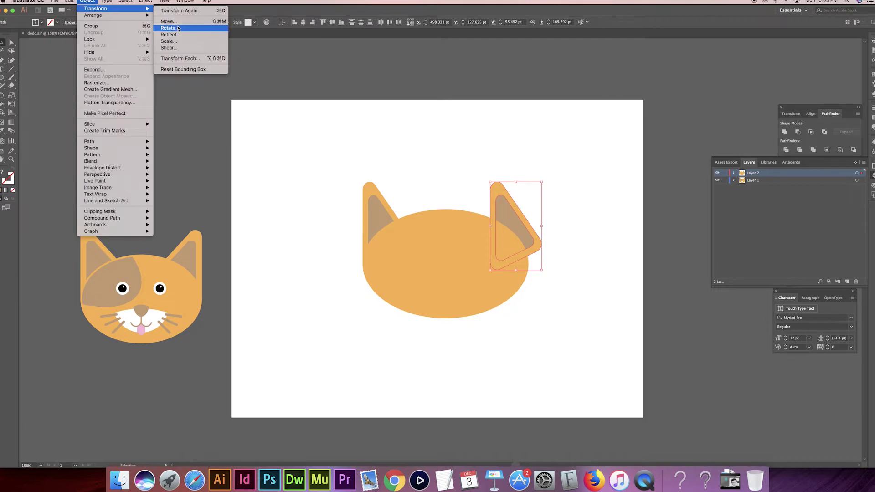
left_click(211, 35)
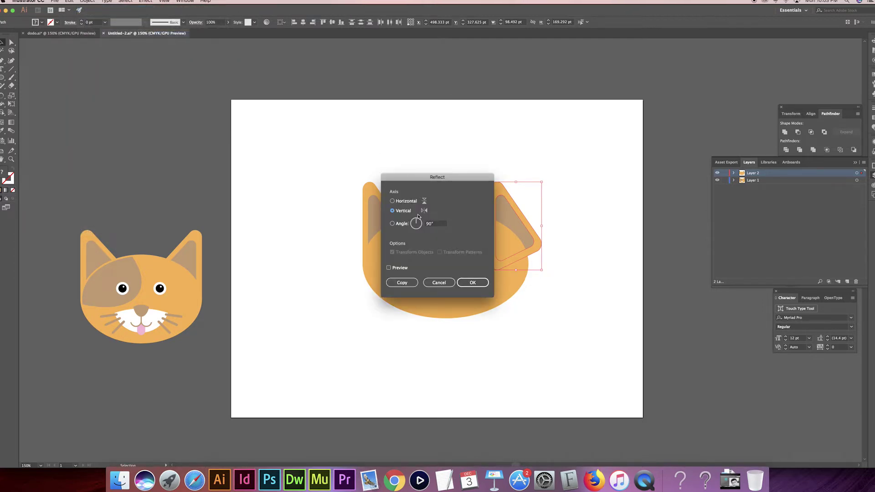
left_click(473, 282)
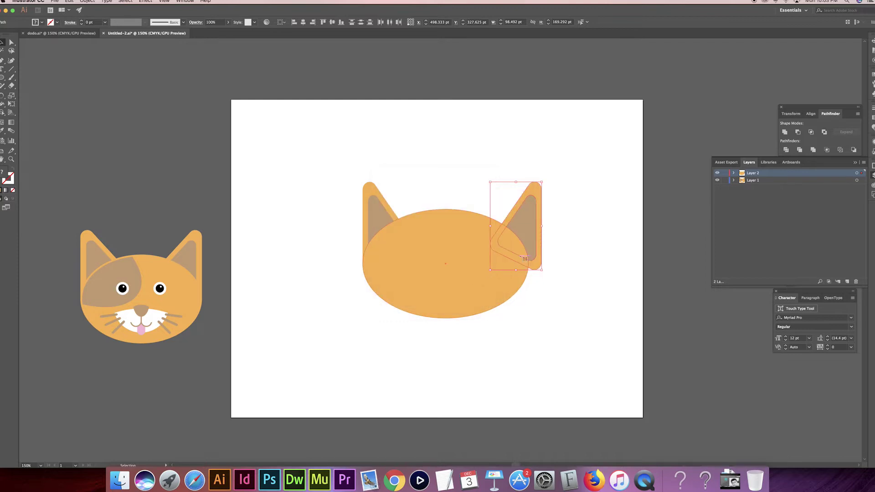
- Slide the mirrored ear left against the head's right edge
left_click(567, 220)
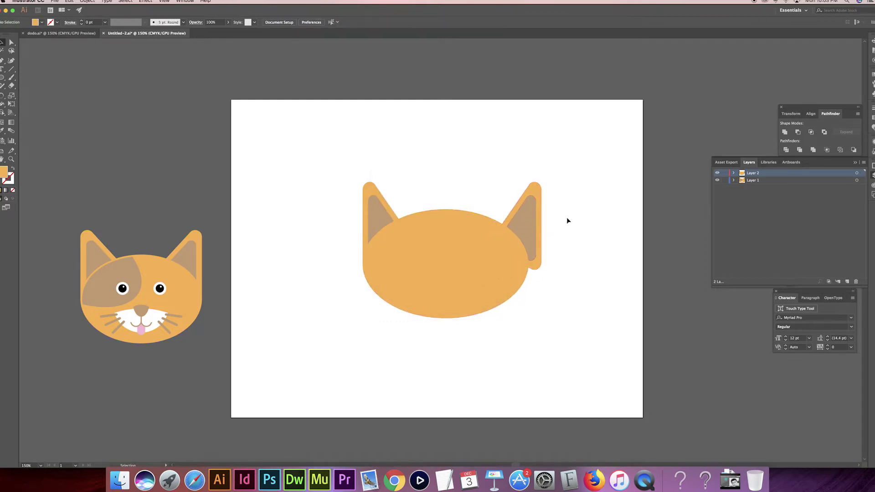
left_click_drag(534, 216, 522, 216)
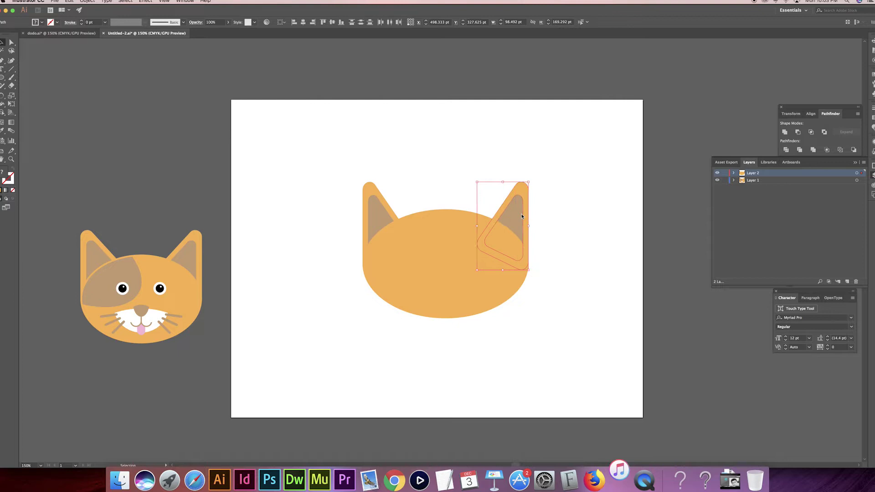
left_click(442, 182)
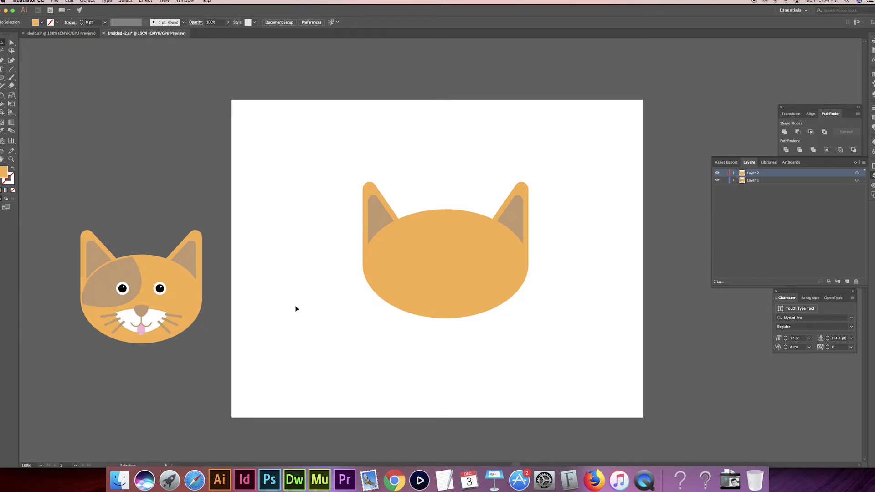
- Recolour the selected head oval copy white and scale it down to muzzle size
left_click(414, 246)
left_click(42, 22)
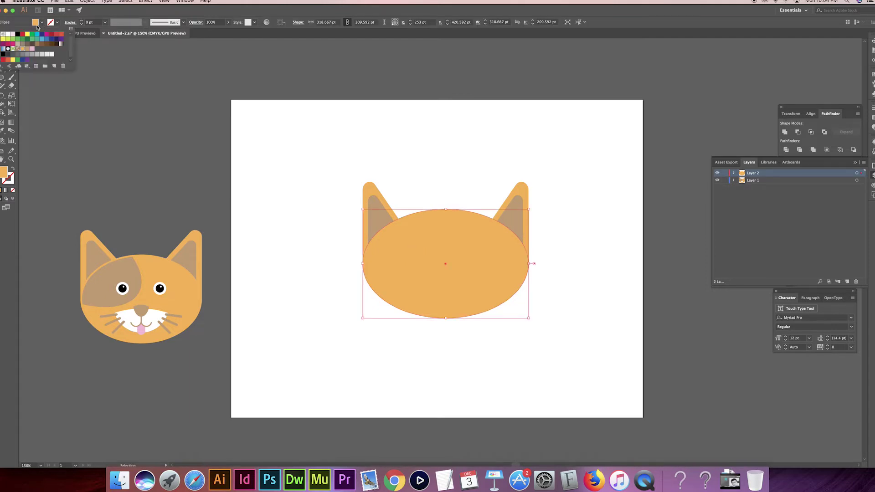
left_click(7, 35)
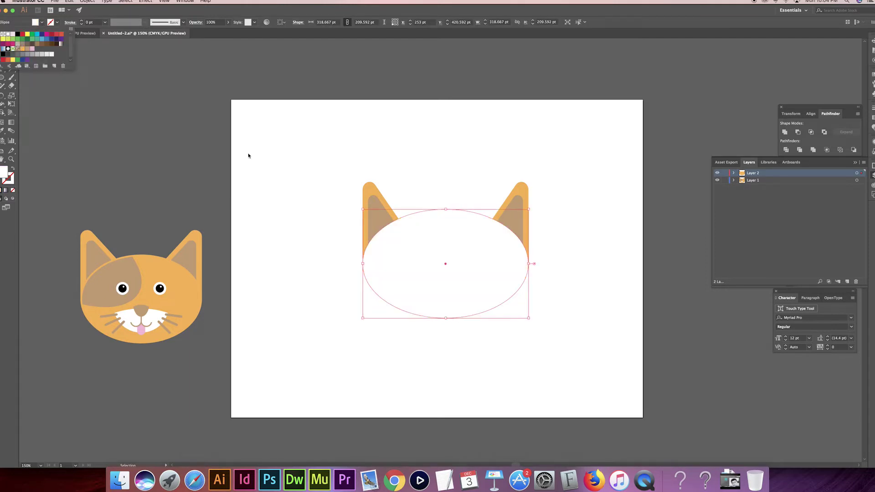
left_click(528, 210)
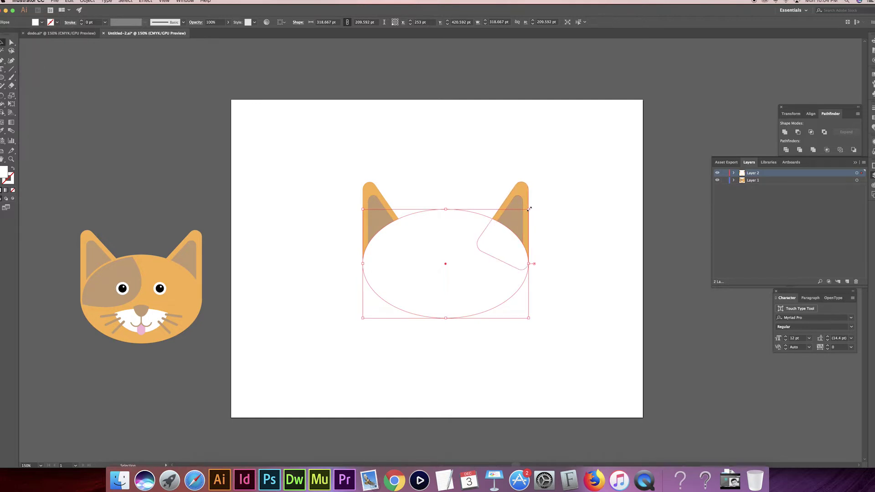
left_click_drag(529, 208, 466, 284)
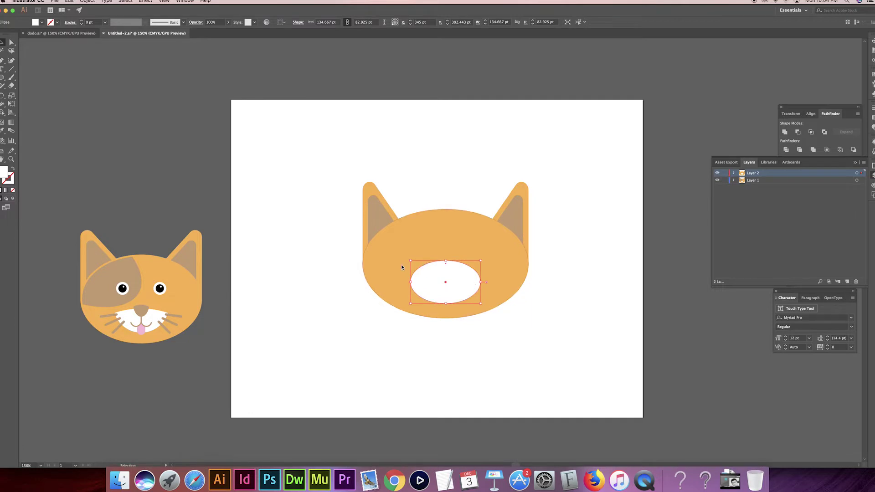
left_click(332, 270)
- Duplicate the white oval slightly lower and widen the copy to 216.333 pt
key("super+equal")
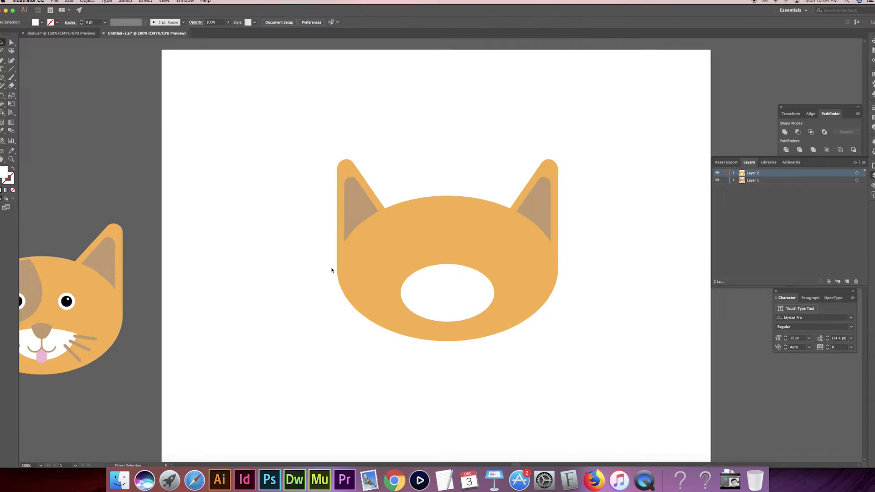
left_click(435, 285)
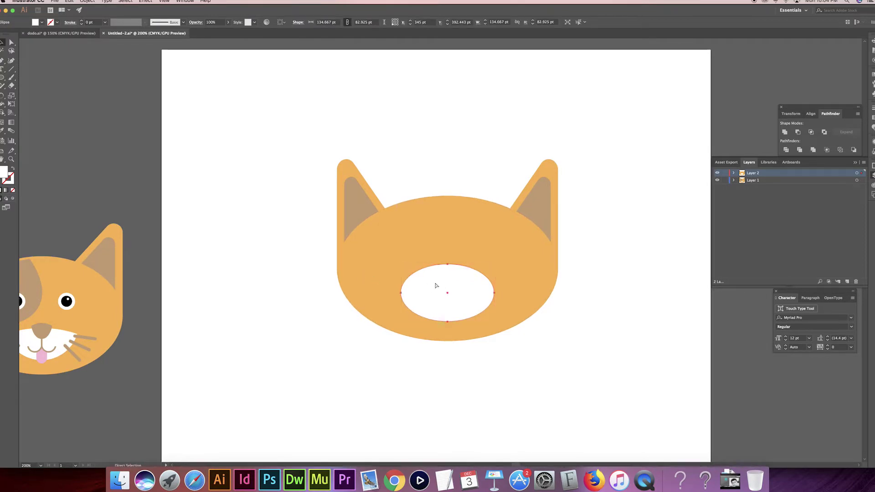
left_click(433, 293, "shift")
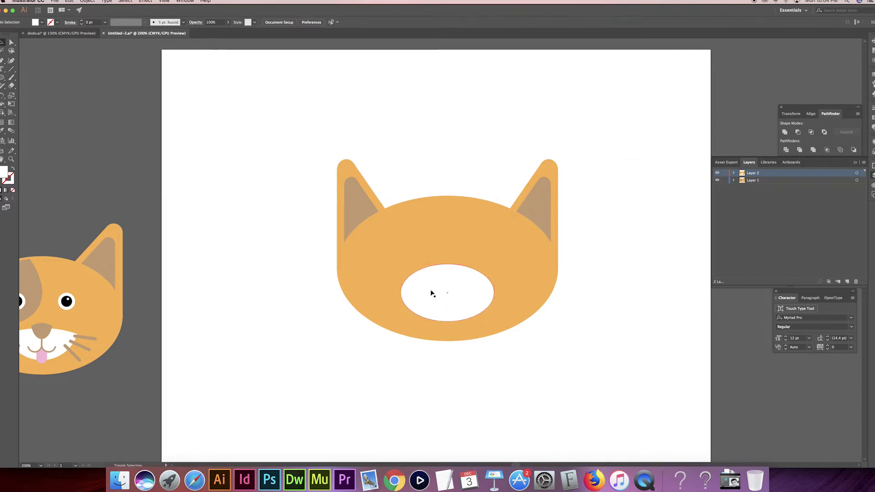
left_click_drag(431, 293, 426, 299)
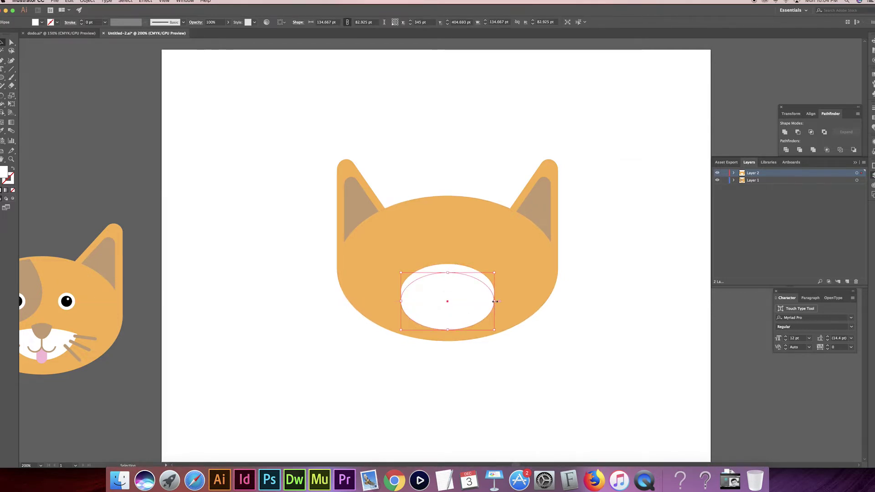
mouse_move(495, 302)
left_mouse_down()
mouse_move(523, 302)
mouse_move(497, 298)
left_mouse_up()
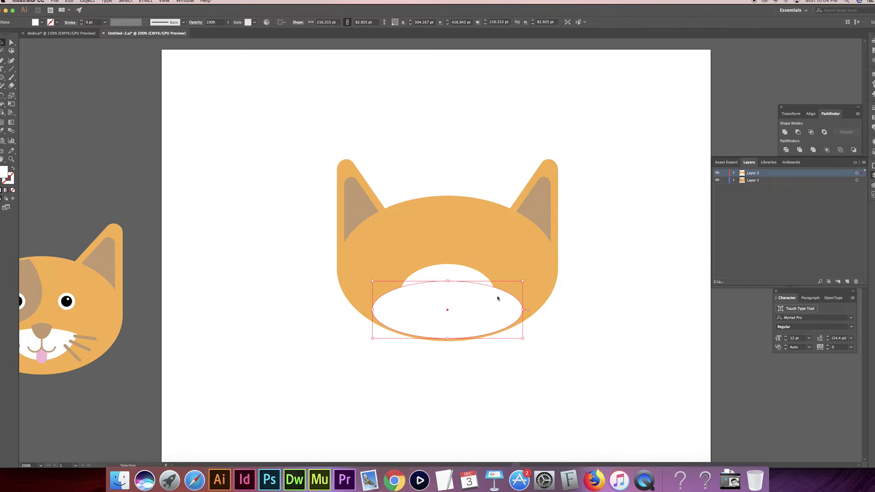
- Check the ovals in Outline view, nudge the wide oval down, and return to Preview
key("a")
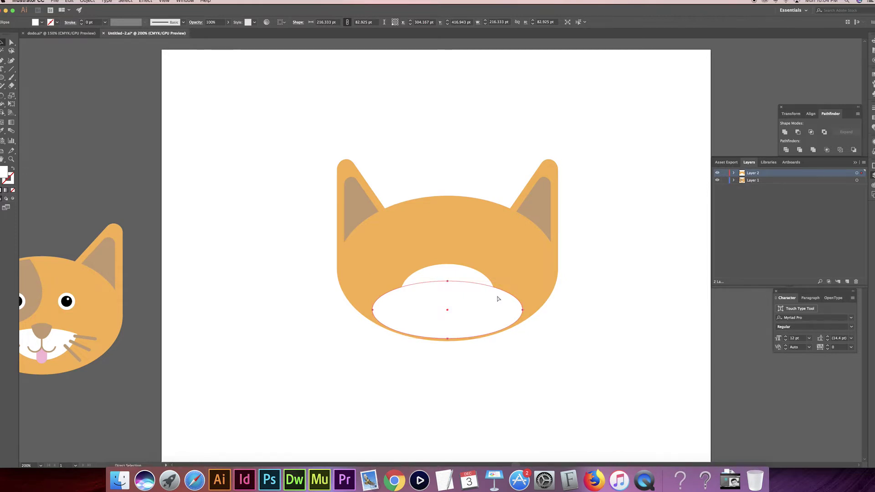
key("super+y")
key("v")
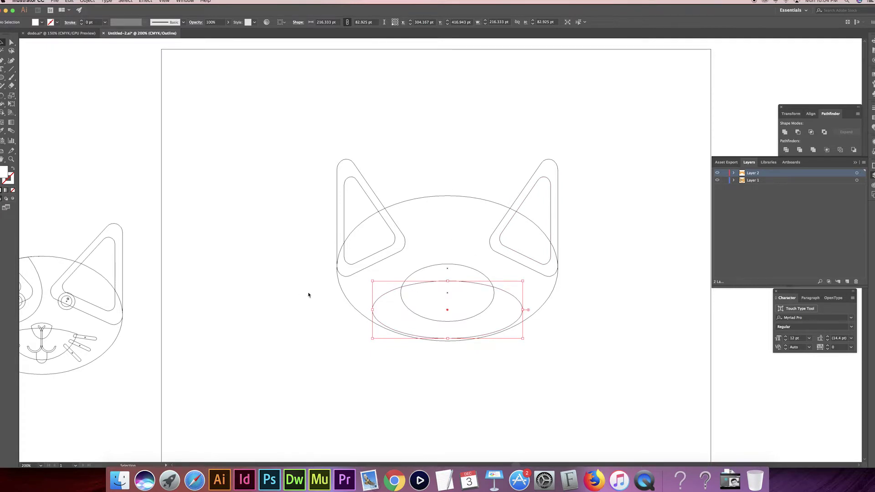
left_click(511, 315)
left_click_drag(509, 296, 508, 303)
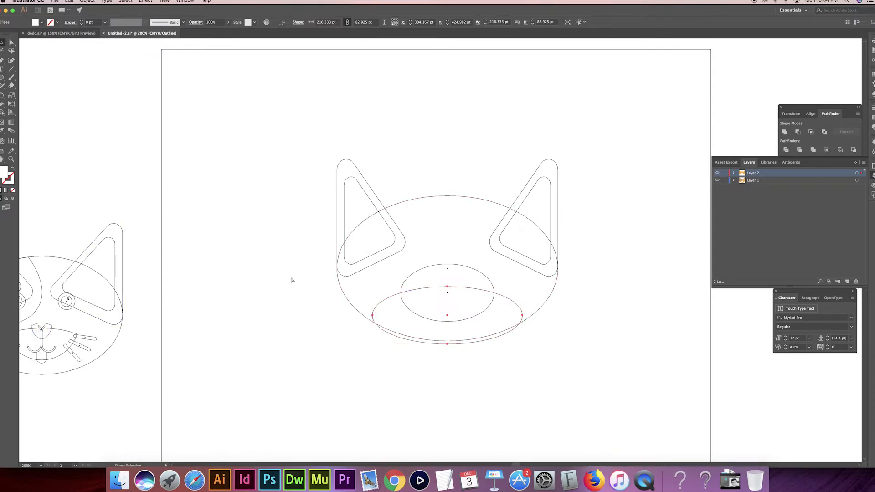
key("super+y")
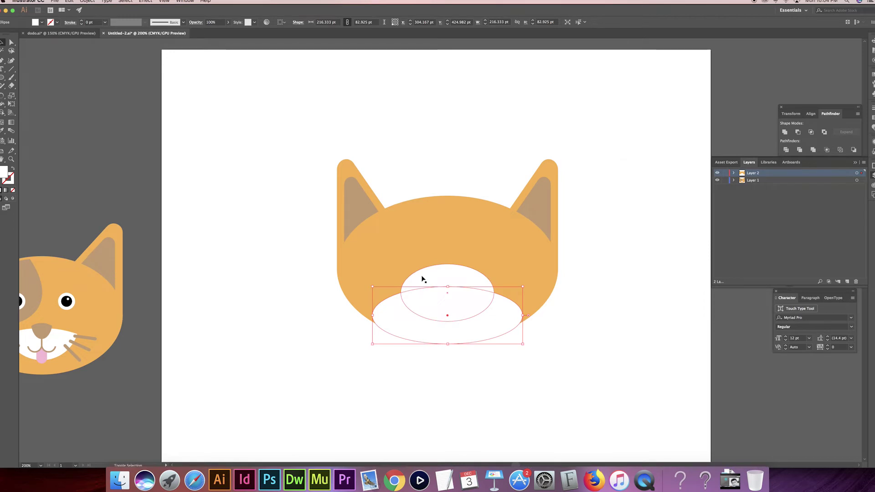
- Merge the small oval's top with the overlap region using the Shape Builder tool
left_click(420, 280, "shift")
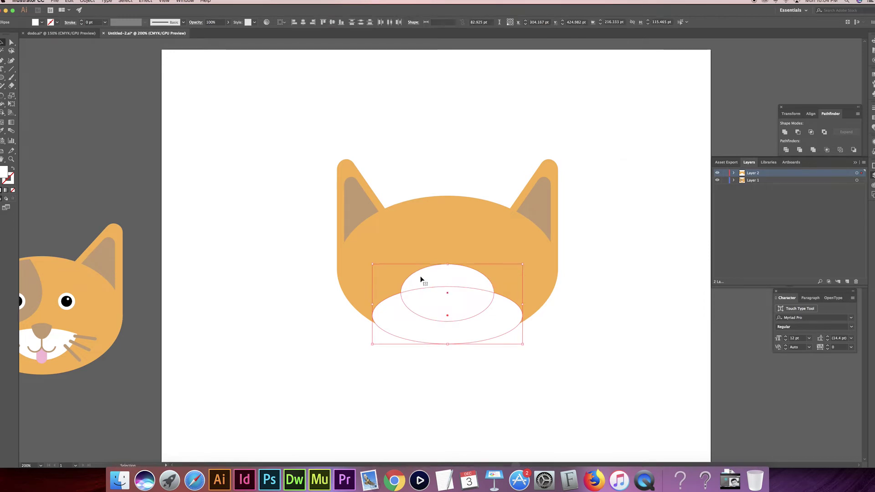
left_click(3, 114)
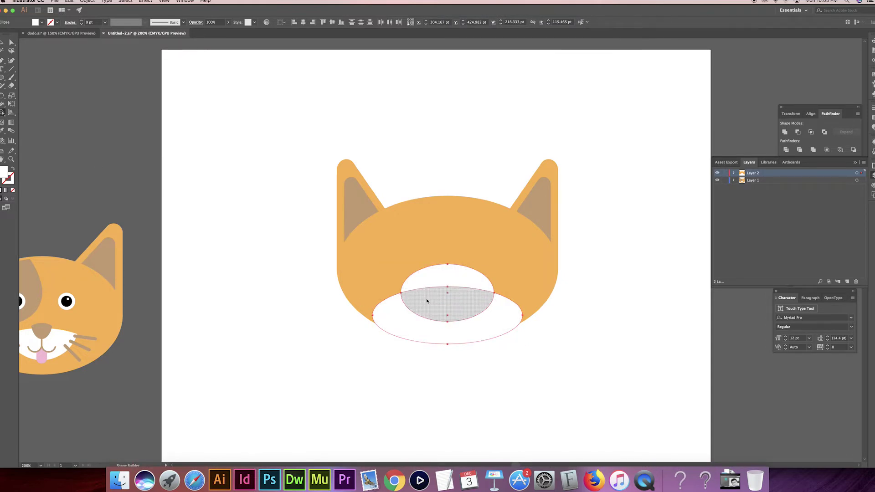
left_click_drag(427, 286, 422, 302)
- Delete the leftover top and outer white pieces
left_click(2, 43)
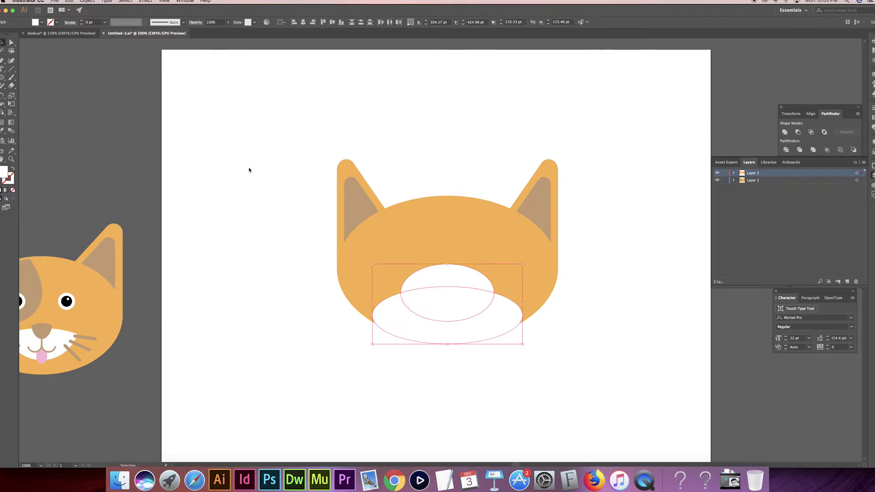
left_click(250, 168)
left_click(415, 277)
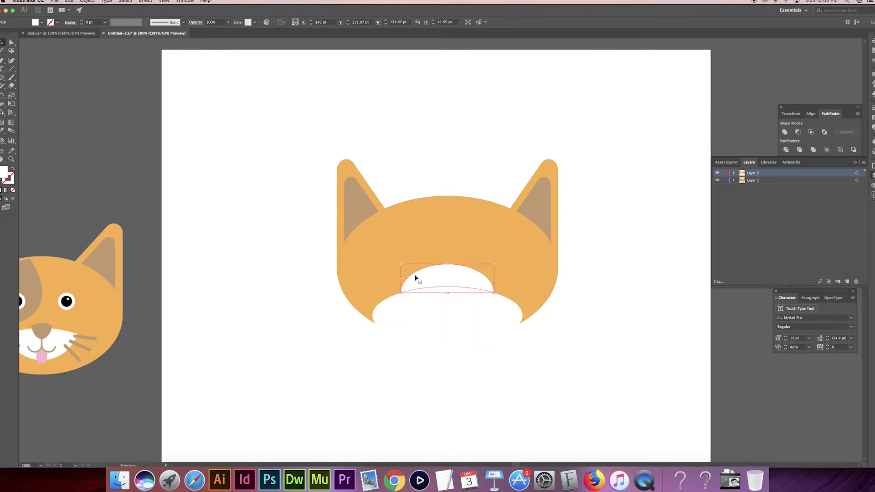
key("Delete")
left_click(401, 322)
key("Delete")
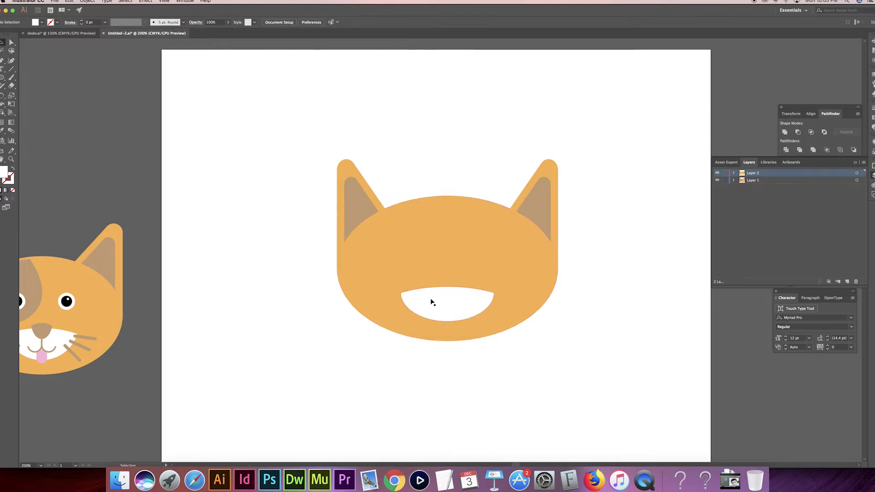
- Copy the muzzle shape in front and narrow the copy to 56.33 pt wide
left_click(425, 299)
key("a")
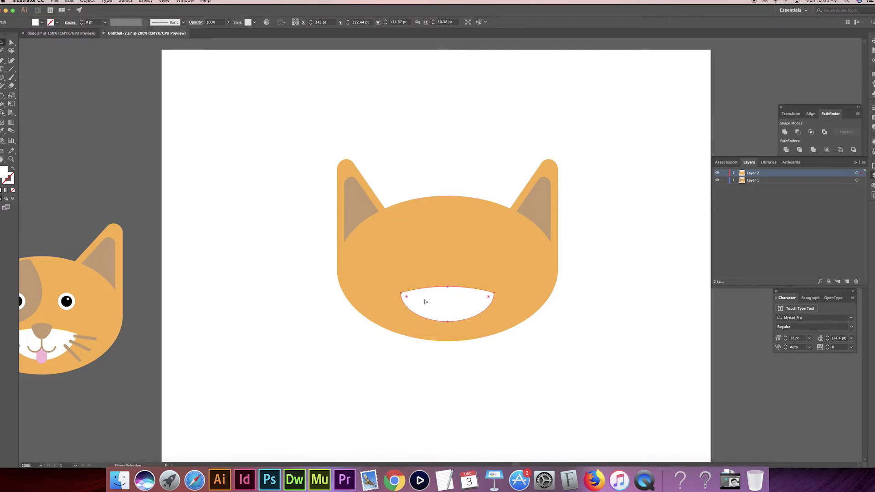
key("v")
left_click_drag(494, 303, 457, 291)
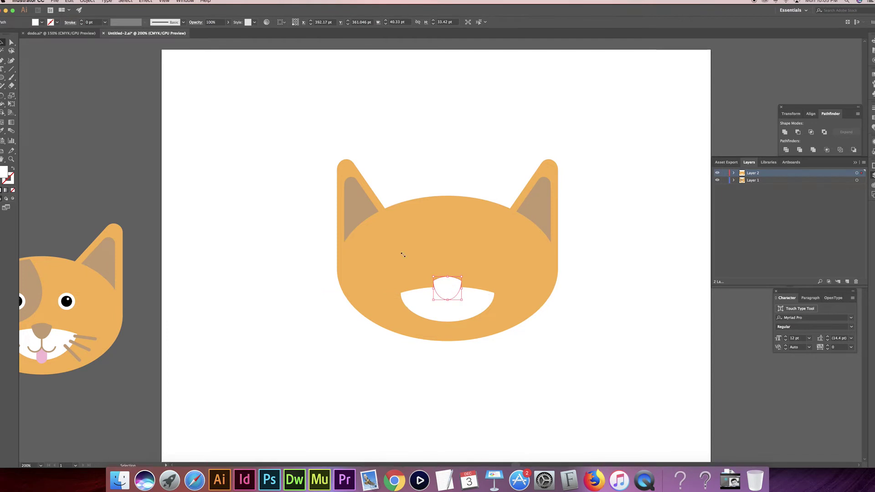
- Fill the nose tan, then pan and zoom to 300% on the head
left_click(41, 23)
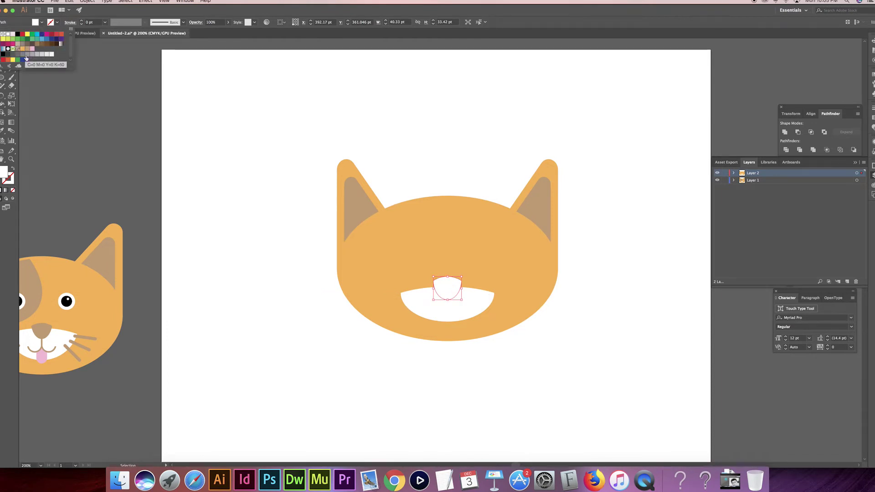
left_click(27, 51)
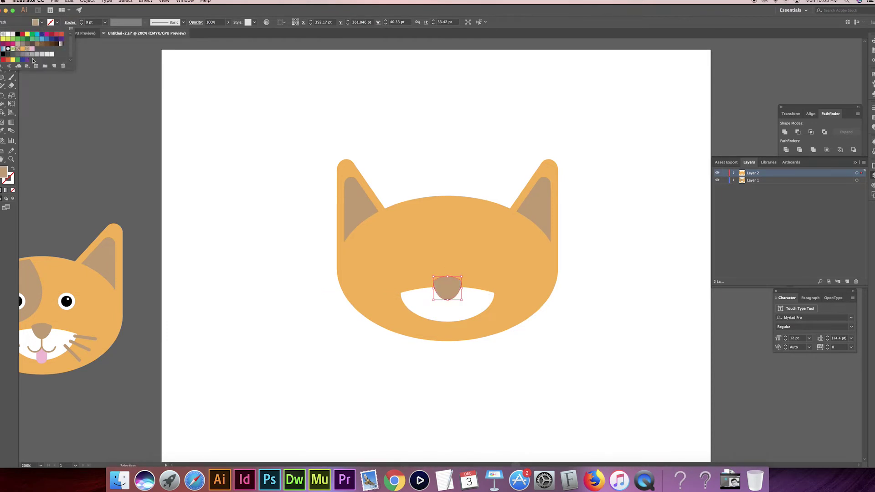
left_click(312, 250)
left_click(315, 252)
mouse_move(267, 255)
left_mouse_down()
mouse_move(416, 264)
mouse_move(252, 256)
mouse_move(269, 260)
left_mouse_up()
key("super+equal")
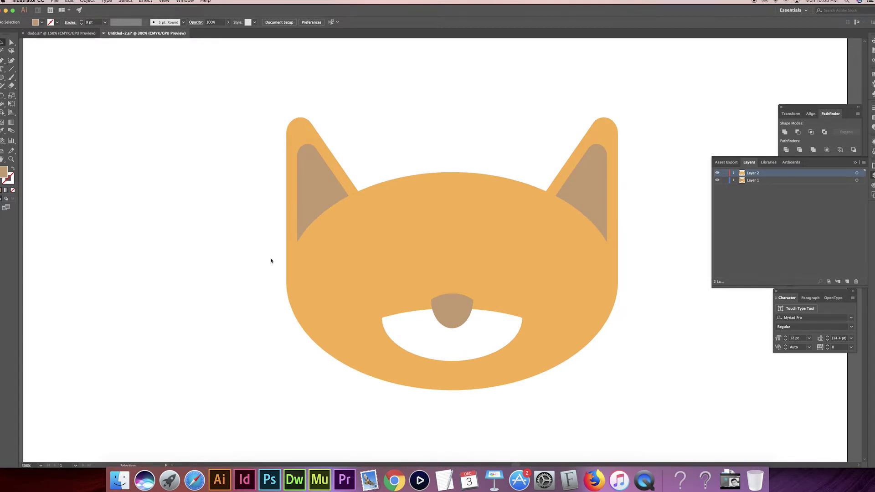
- Draw a thin rounded rectangle to the left of the head
scroll(271, 260, "left", 10)
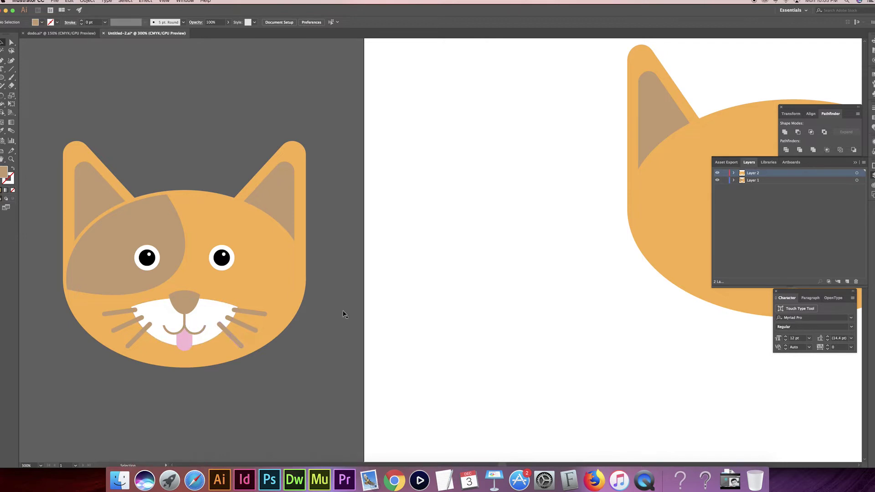
scroll(549, 284, "right", 10)
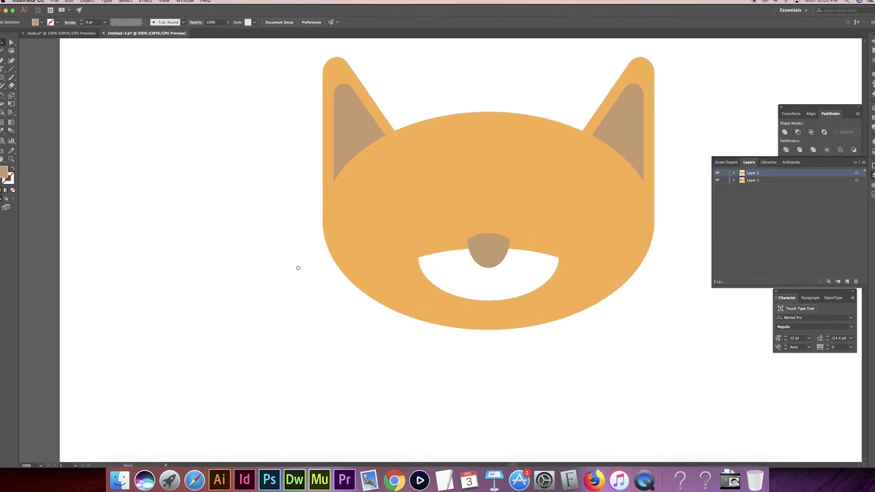
left_click(3, 78)
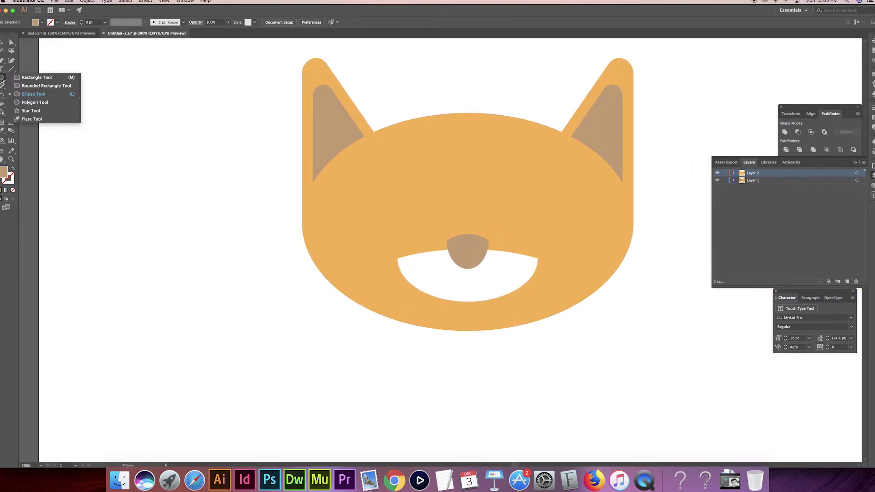
left_click(29, 87)
left_click_drag(210, 199, 223, 235)
key("v")
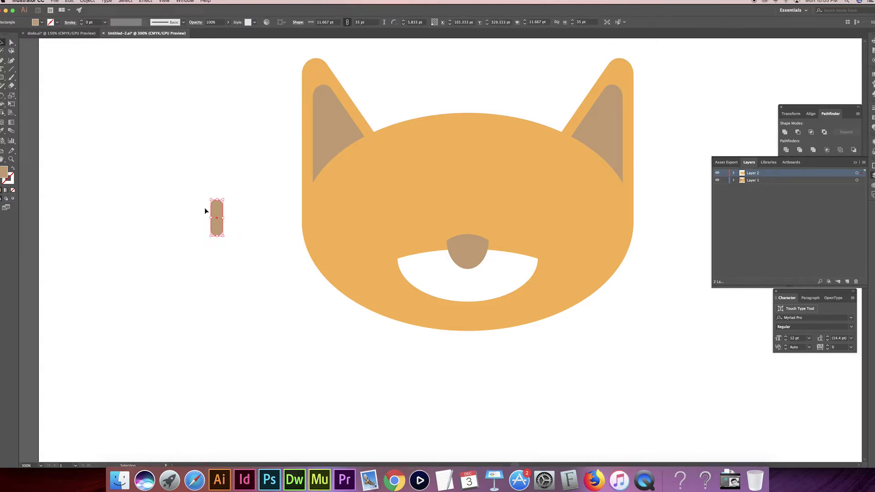
- Give the rectangle a brown stroke and no fill
left_click(57, 23)
left_click(17, 35)
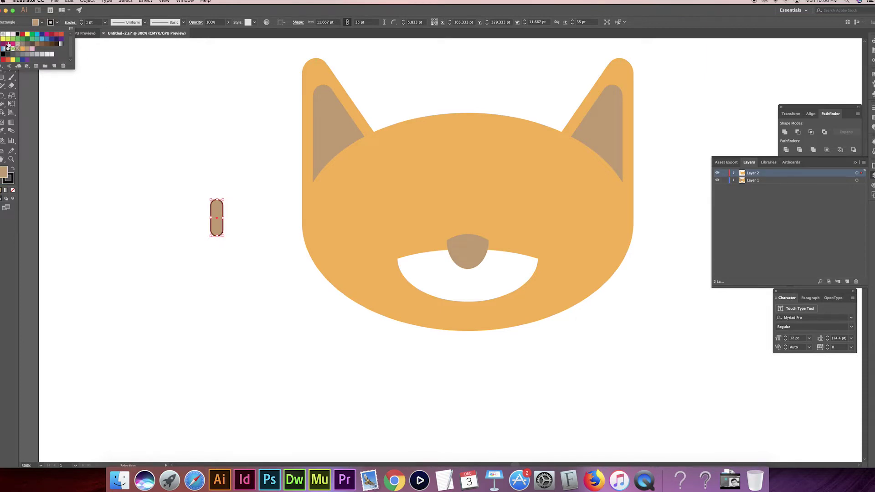
left_click(29, 53)
left_click(42, 23)
left_click(10, 46)
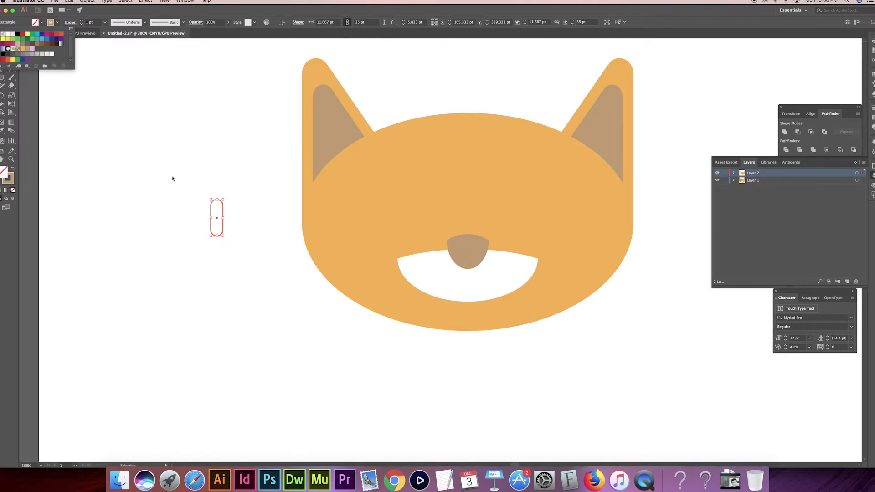
left_click(222, 238)
- Enlarge it, round the corners into a pill, thicken the stroke, and move it over the nose
left_click_drag(224, 239, 270, 293)
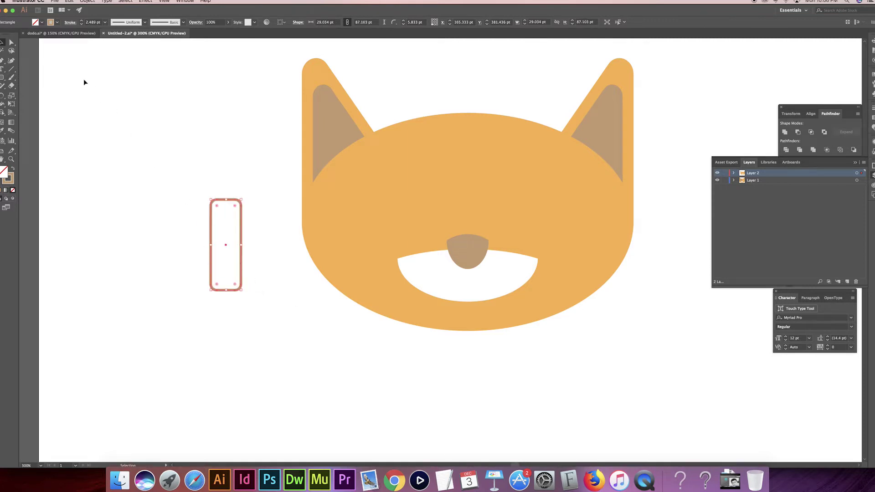
key("a")
left_click_drag(236, 286, 222, 275)
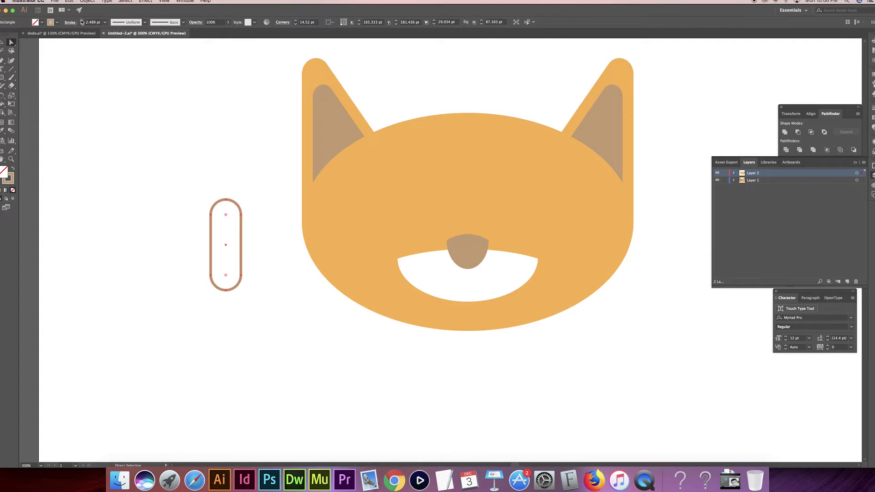
left_click(82, 21)
left_click(81, 22)
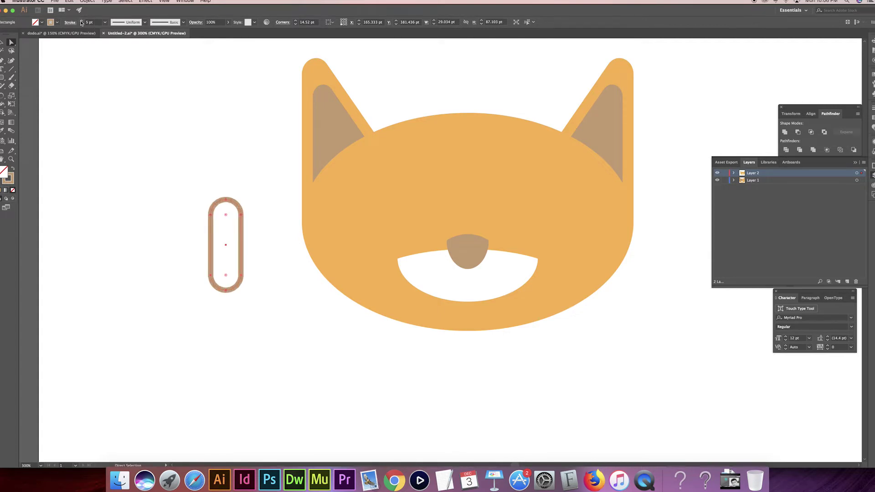
left_click(207, 220)
key("v")
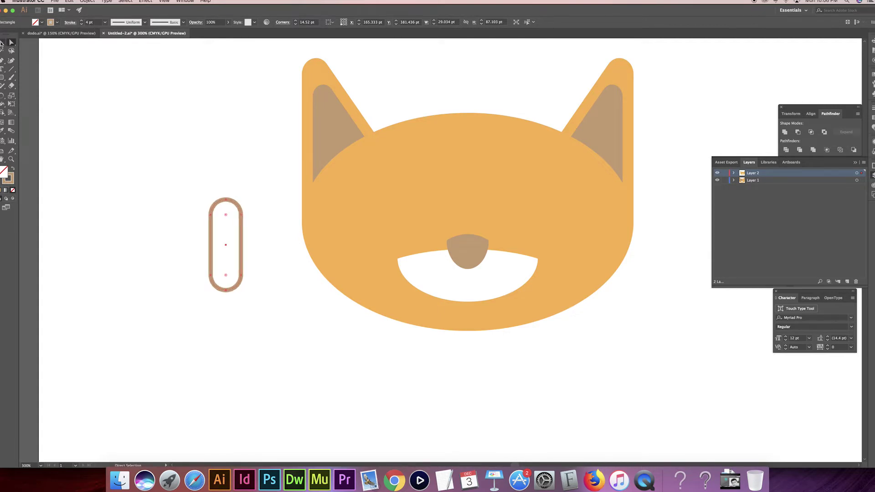
left_click_drag(209, 229, 441, 226)
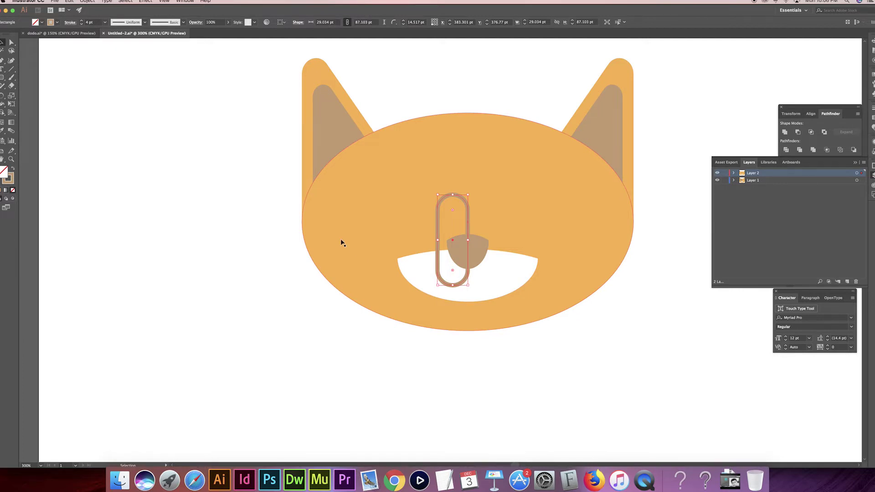
- Apply Object > Path > Outline Stroke to the selected pill
left_click(87, 0)
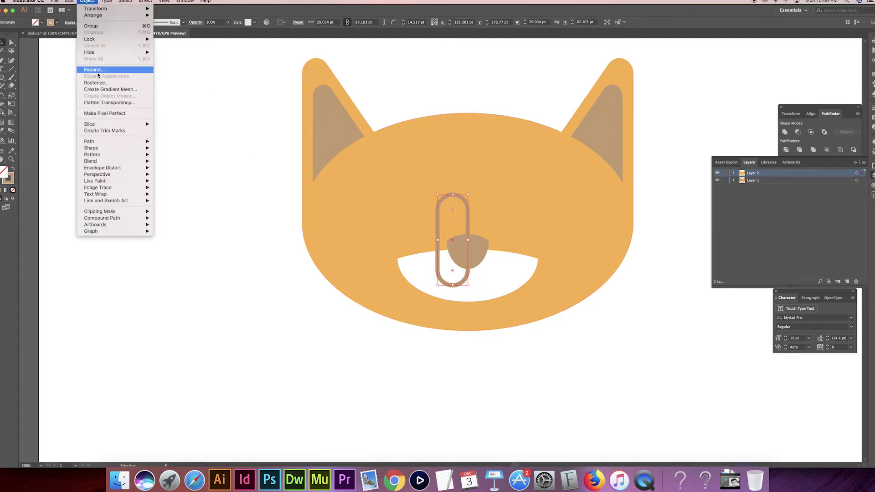
mouse_move(103, 145)
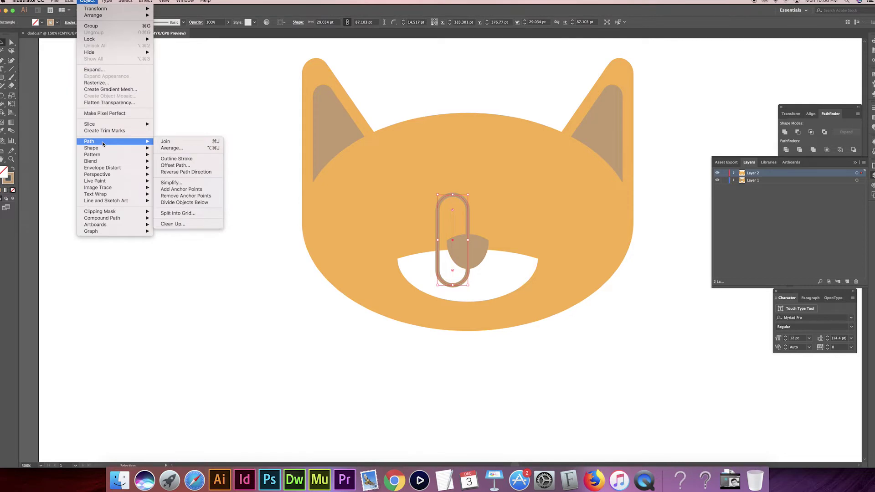
left_click(182, 161)
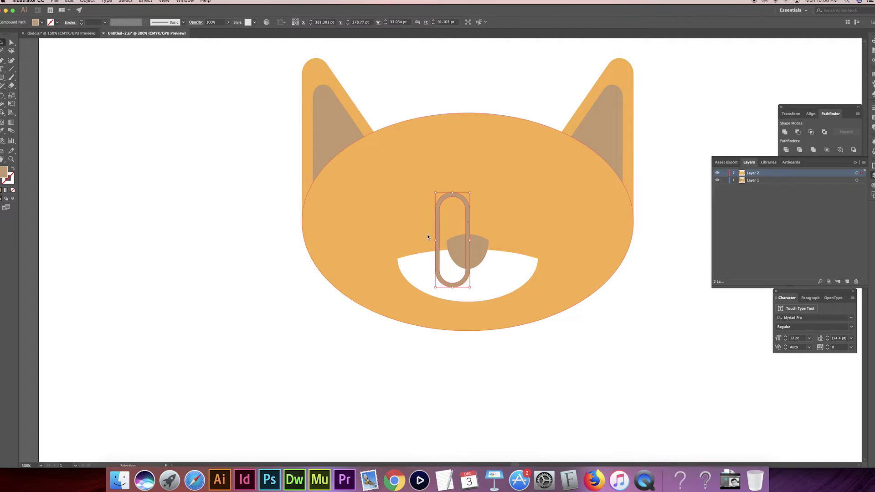
- Draw two rectangles, one over the pill's lower left side and a small one beside the nose
left_click(1, 79)
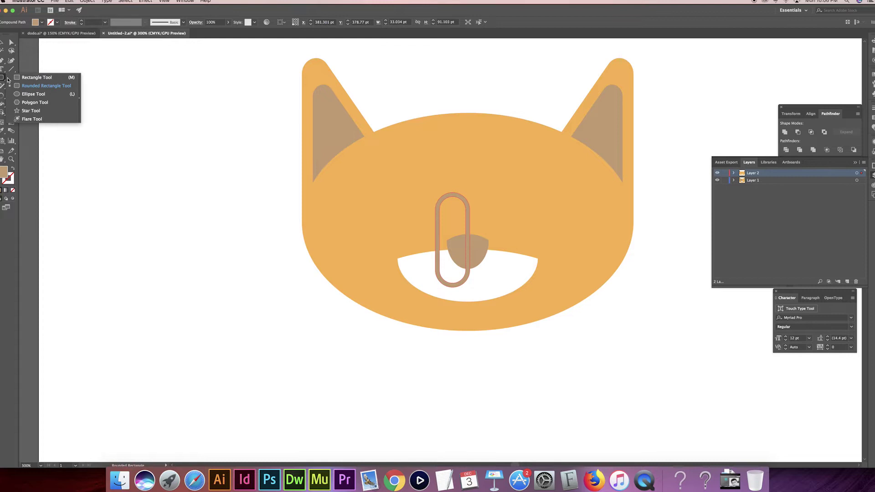
left_click(37, 77)
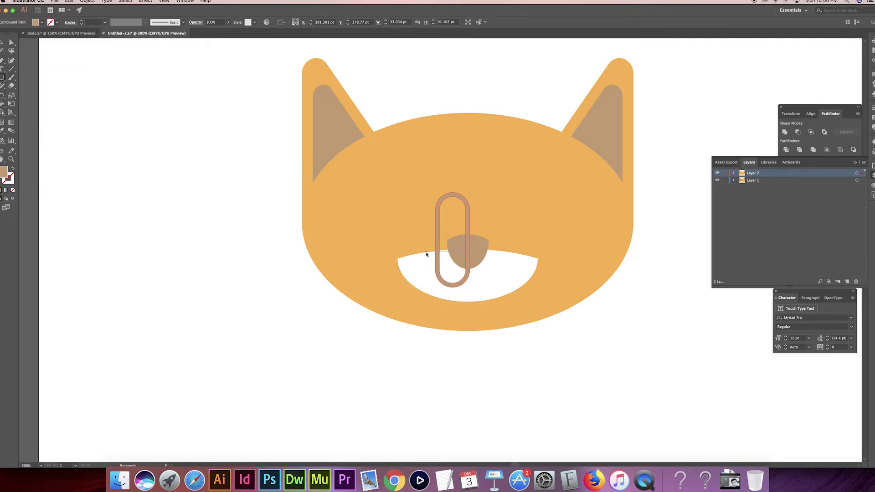
left_click_drag(403, 235, 458, 272)
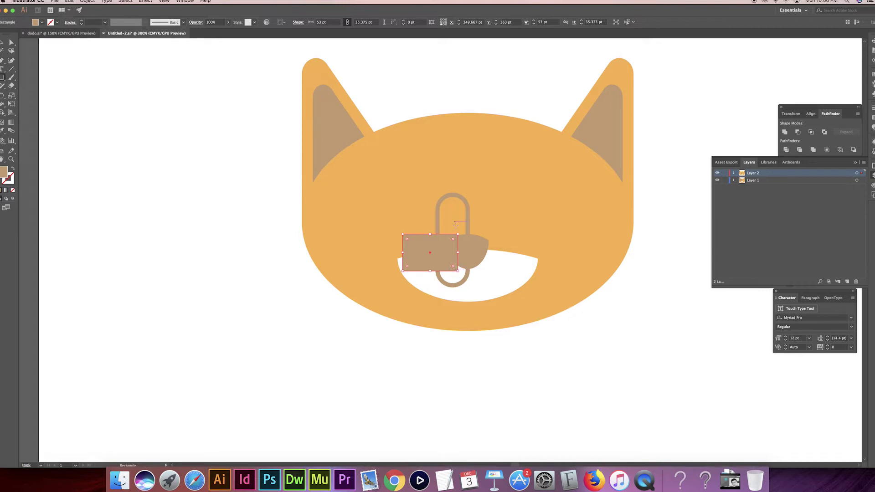
left_click_drag(461, 226, 485, 247)
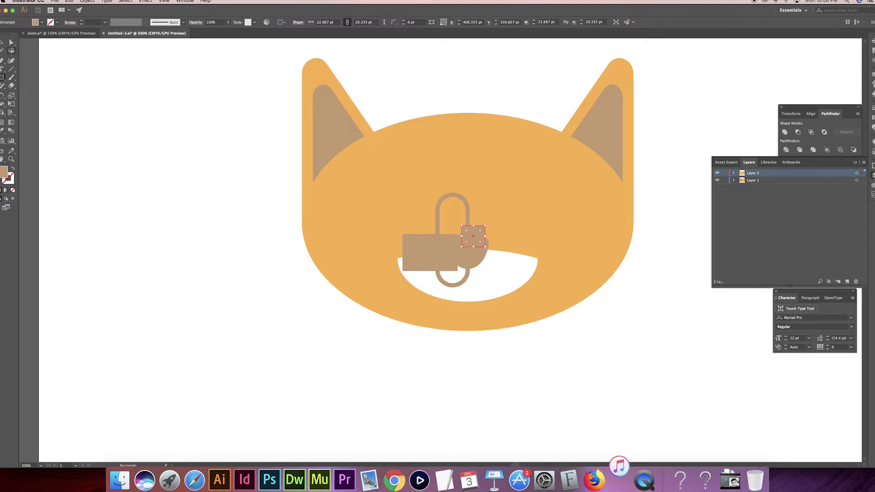
- Select the pill and rectangle, then split the pill where the rectangles overlap using Shape Builder
left_click(2, 43)
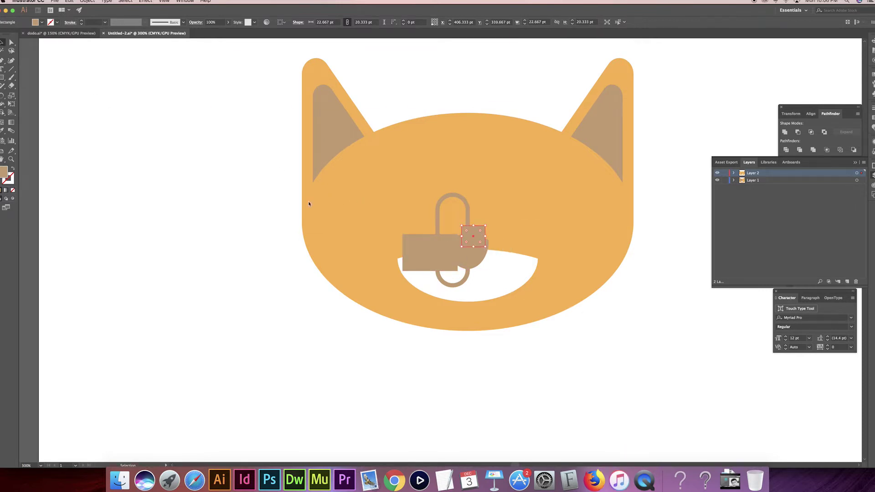
left_click(438, 217, "shift")
left_click(407, 246, "shift")
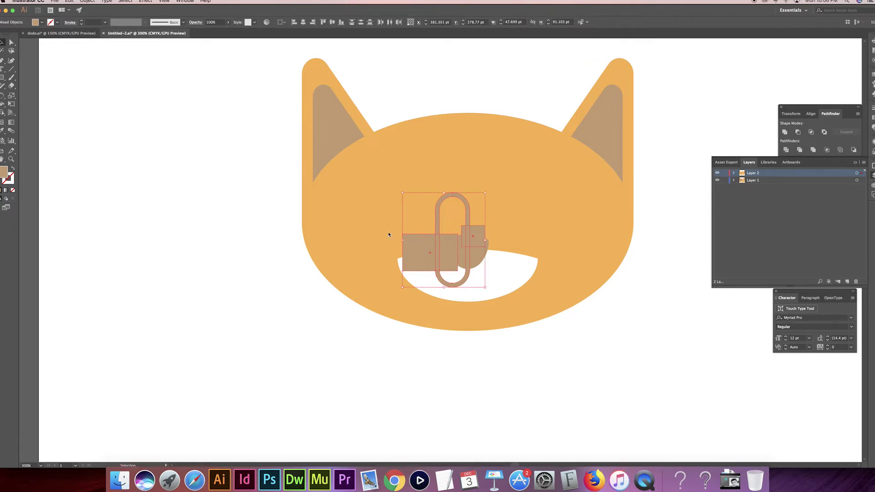
left_click(2, 113)
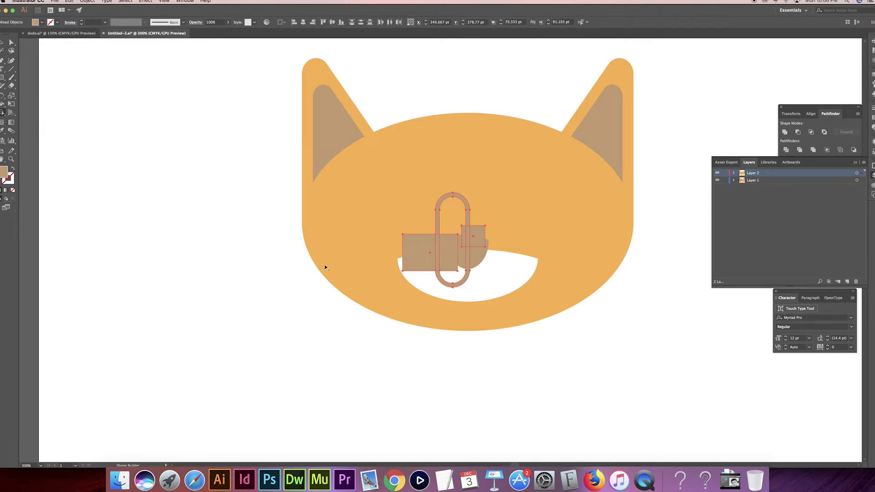
left_click(463, 282)
left_click(2, 42)
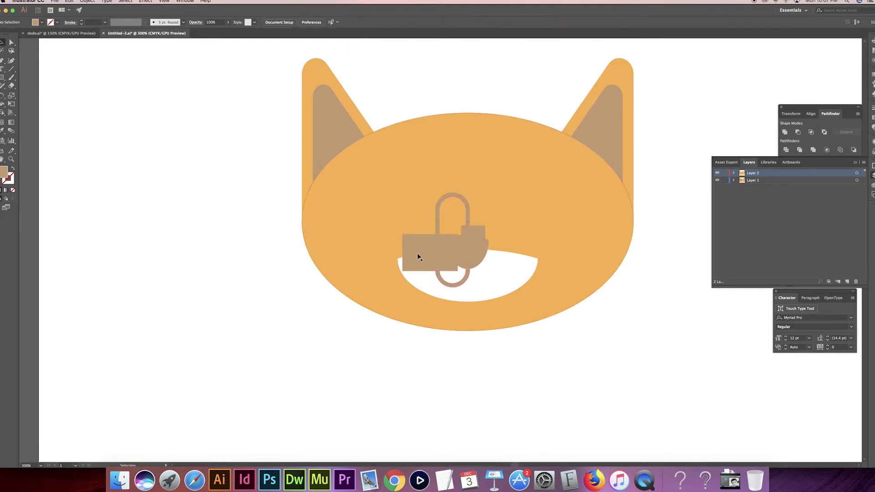
- Delete the rectangle, the piece above the nose and the upper loop, leaving the J curve
key("shift+super+a")
left_click(432, 259)
key("Delete")
left_click(466, 233)
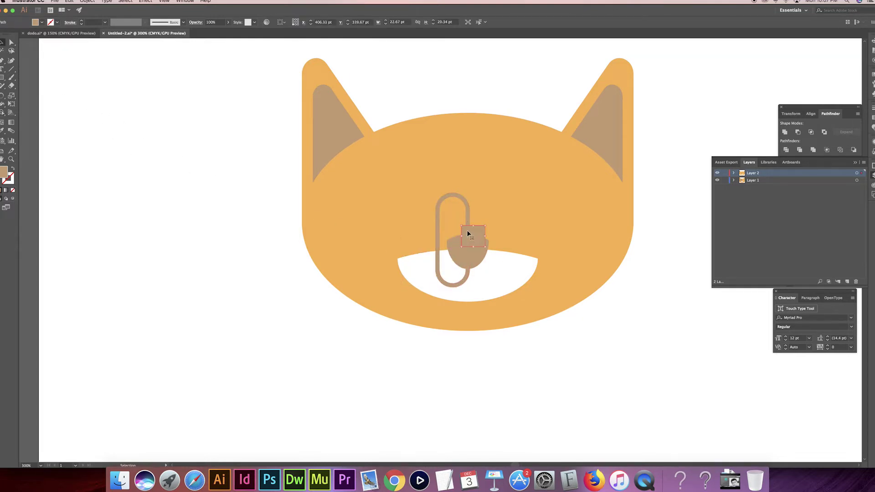
key("Delete")
left_click(468, 223)
key("Delete")
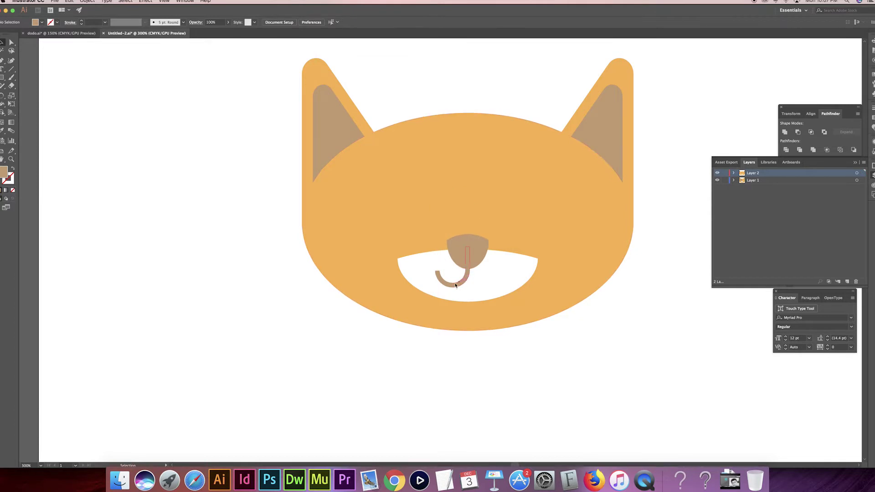
left_click(447, 286)
key("a")
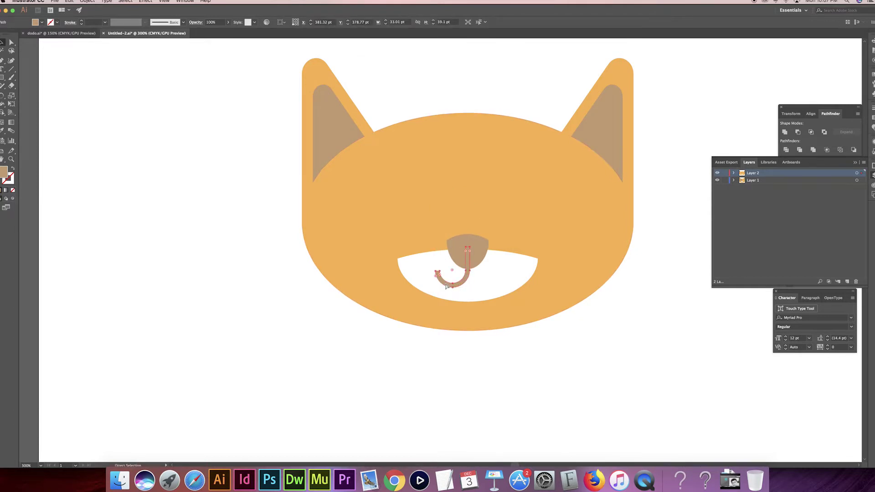
key("v")
left_click(87, 2)
mouse_move(90, 10)
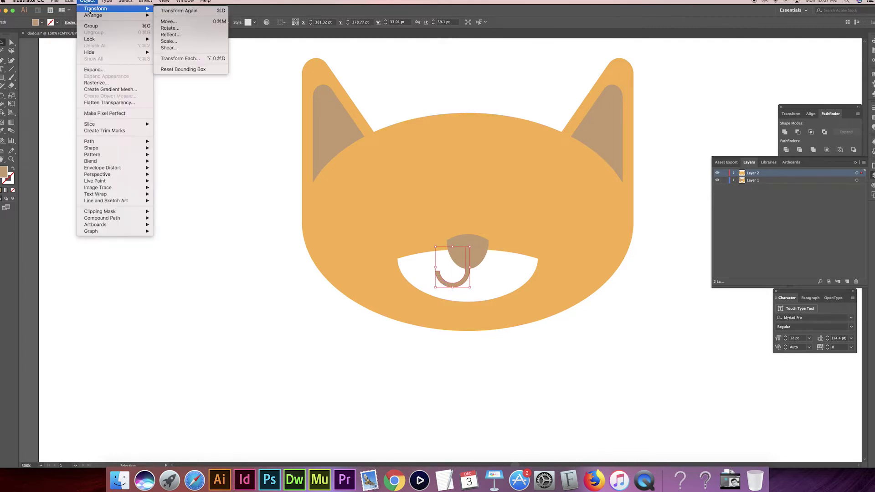
left_click(170, 35)
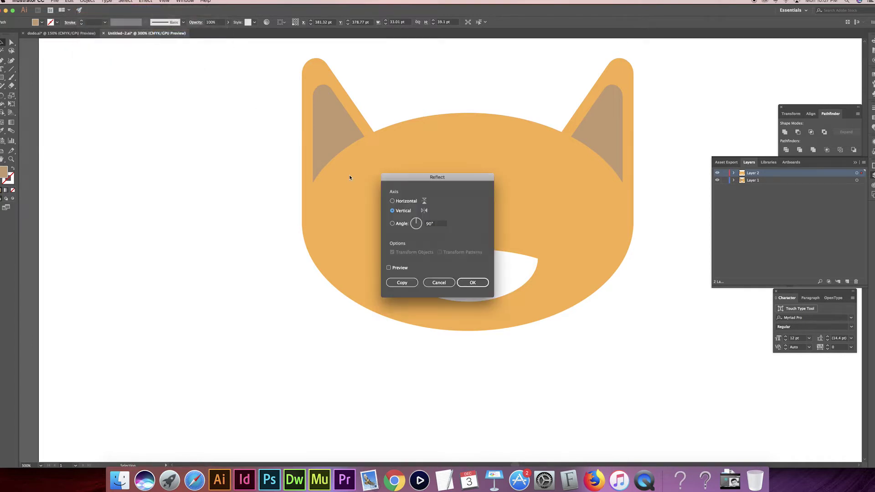
left_click(472, 283)
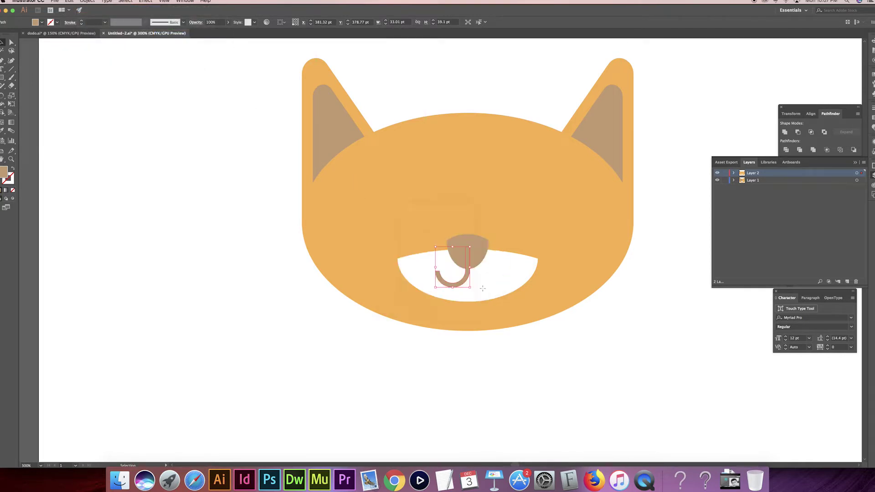
left_click_drag(438, 259, 468, 260)
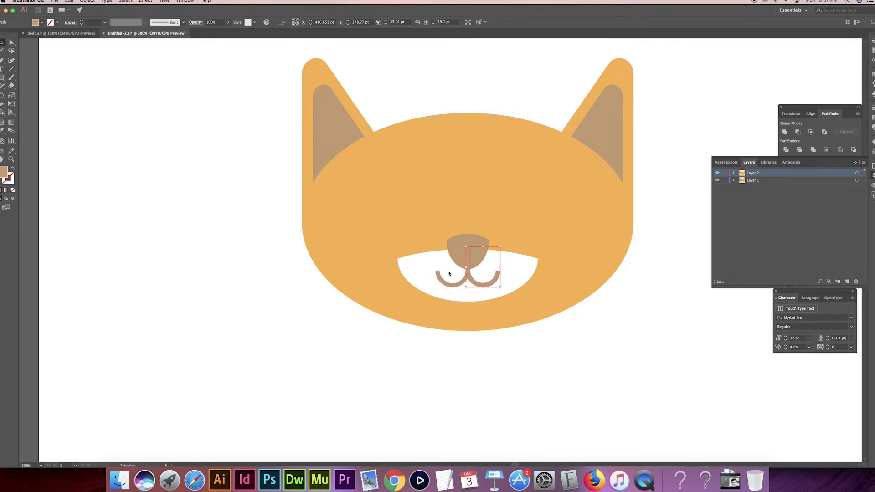
left_click(358, 347)
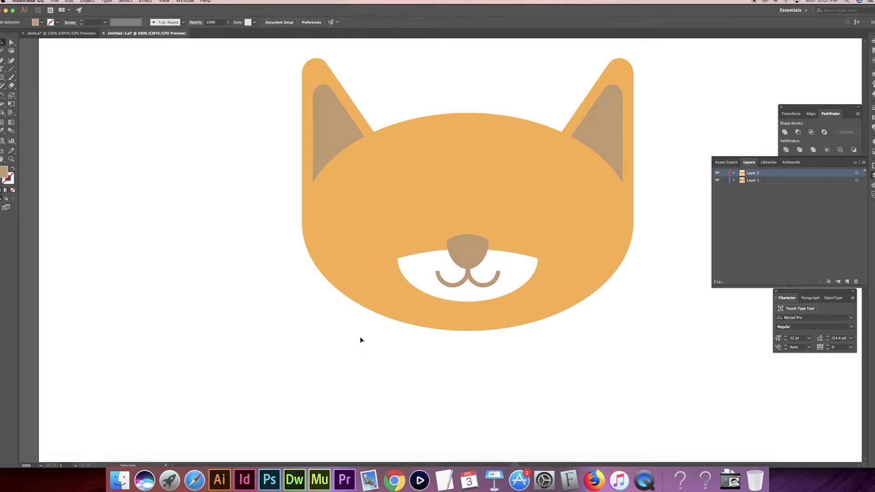
key("super+minus")
key("super+plus")
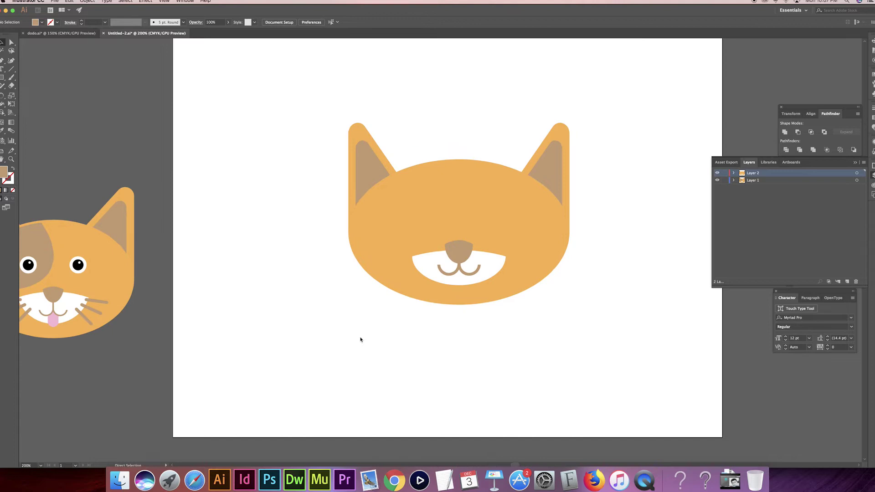
key("super+minus")
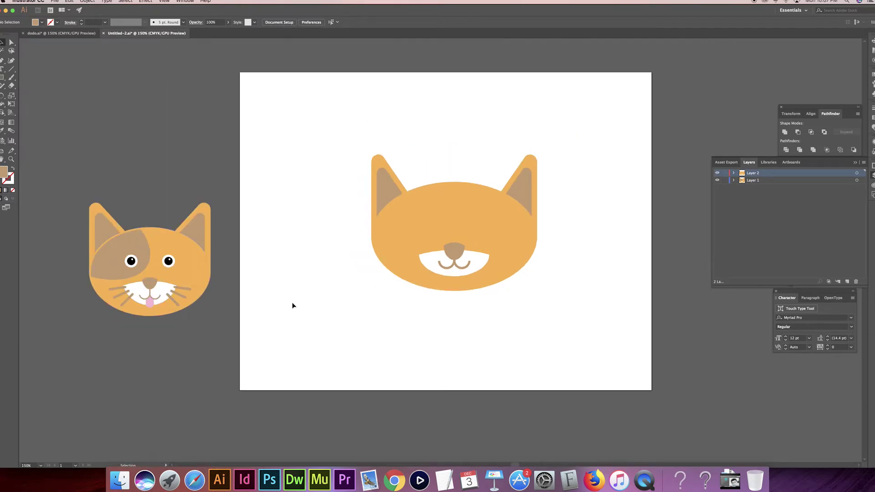
scroll(305, 252, "up", 3)
scroll(304, 252, "right", 3)
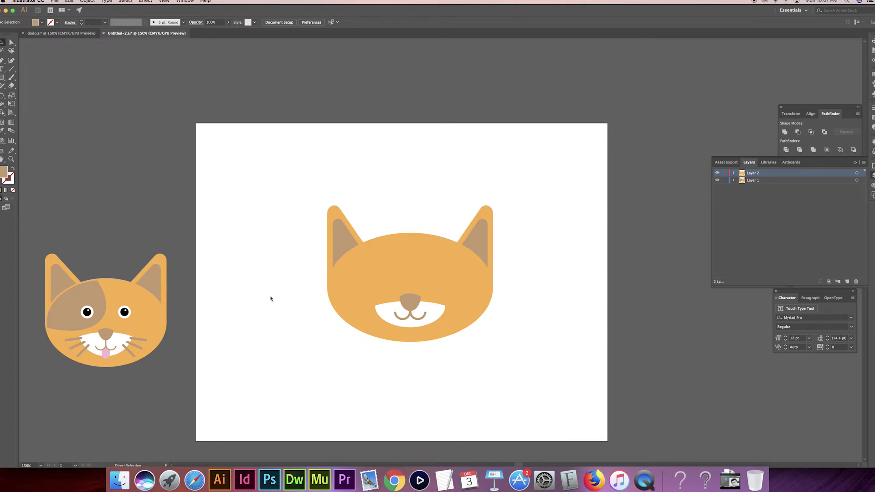
- Draw a tall narrow pink rounded rectangle and place it under the nose as a tongue
key("super+plus")
key("super+plus")
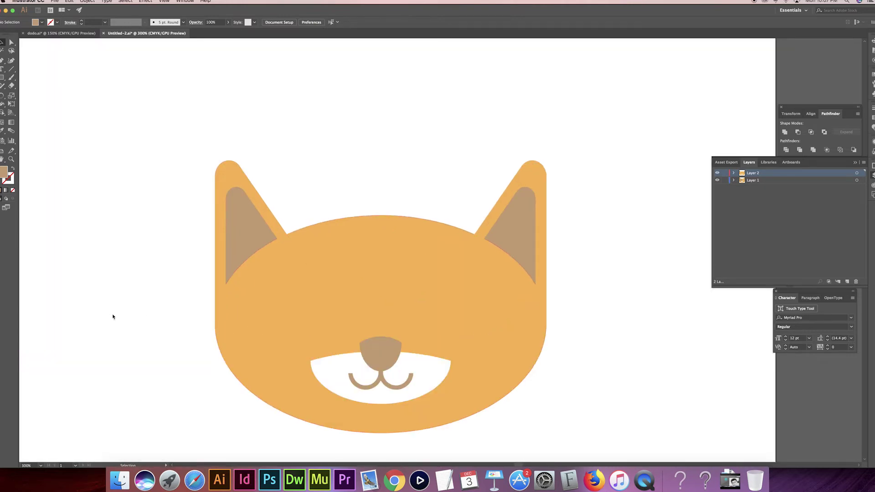
left_click(3, 78)
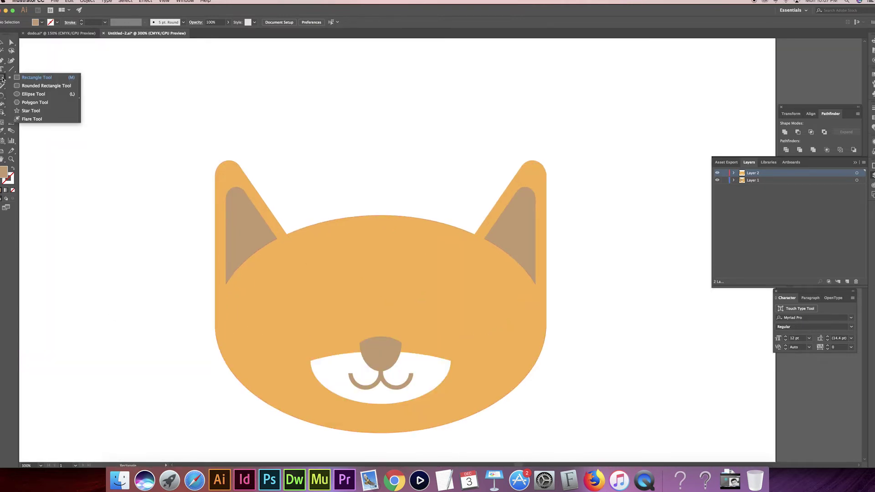
left_click(46, 86)
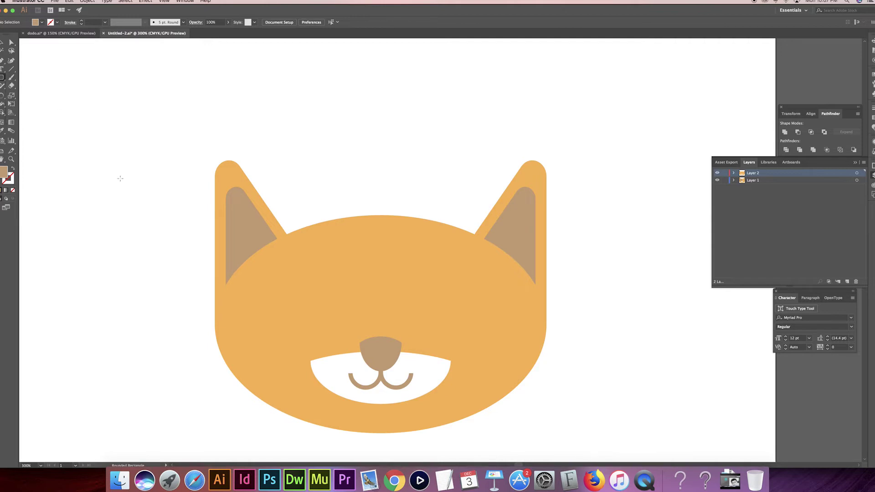
left_click_drag(124, 235, 149, 310)
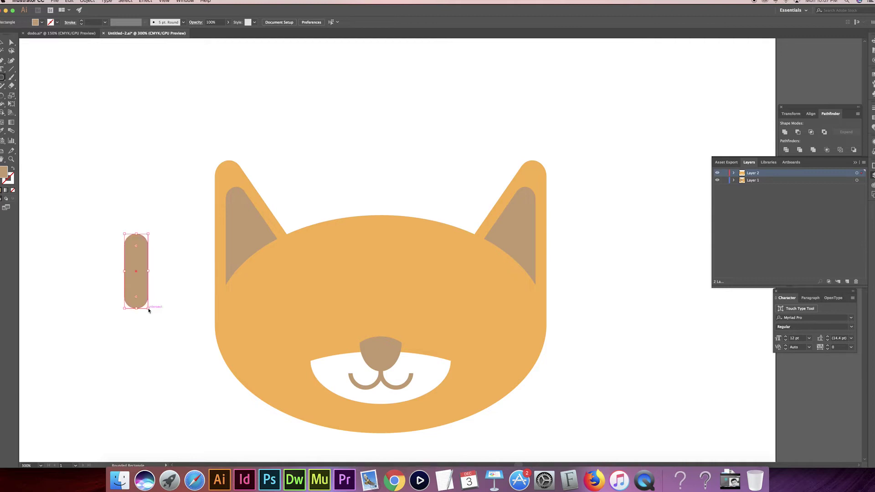
left_click(41, 23)
left_click(32, 49)
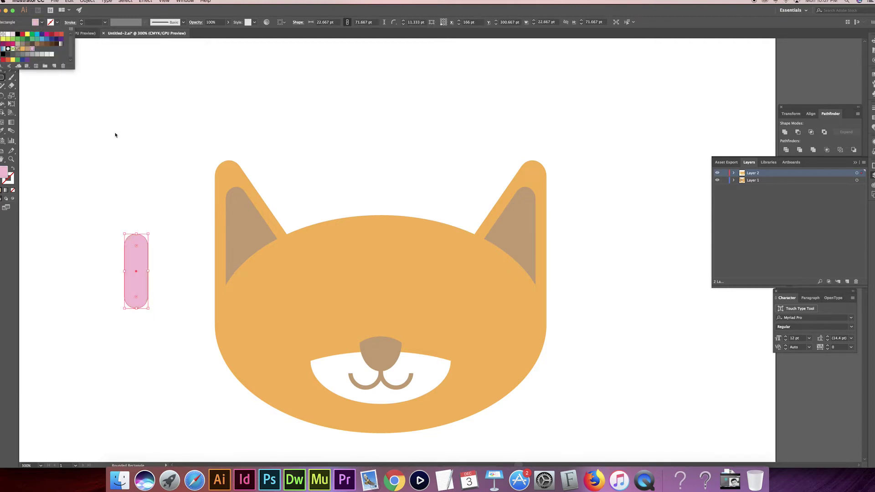
key("Escape")
left_click(114, 171)
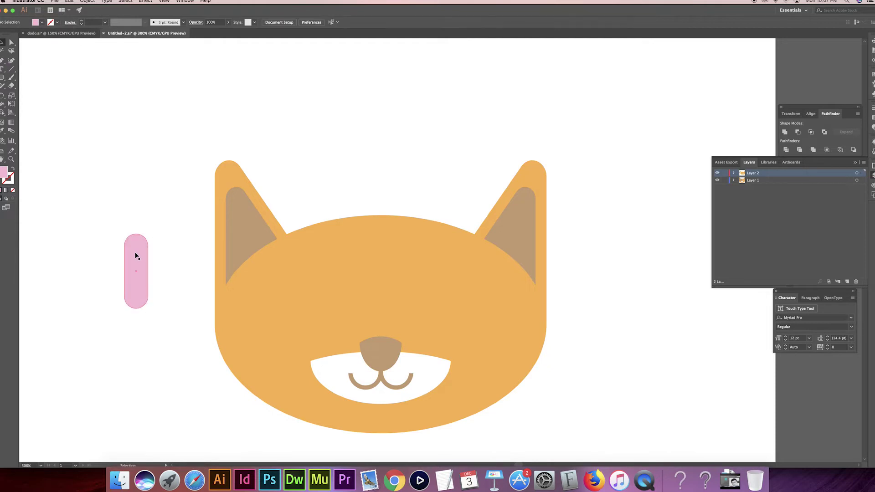
left_click_drag(136, 251, 380, 359)
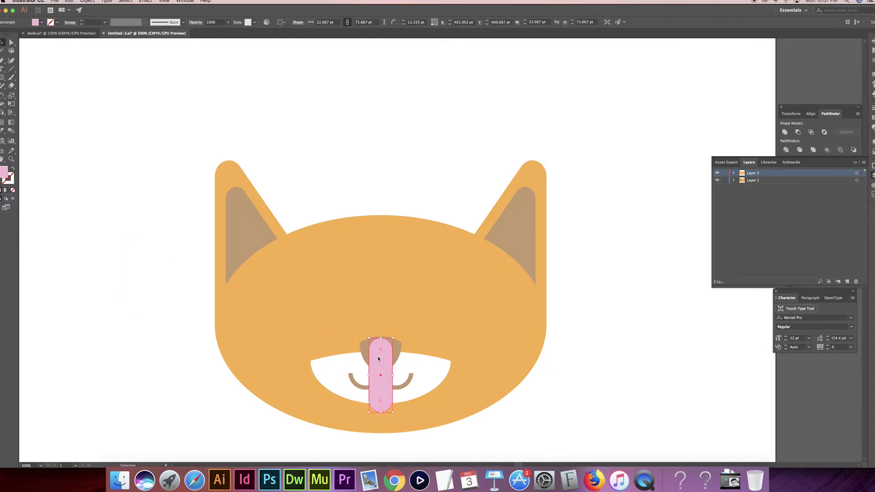
- Split the tongue where the smile curves cross it with Shape Builder
left_click(407, 387, "shift")
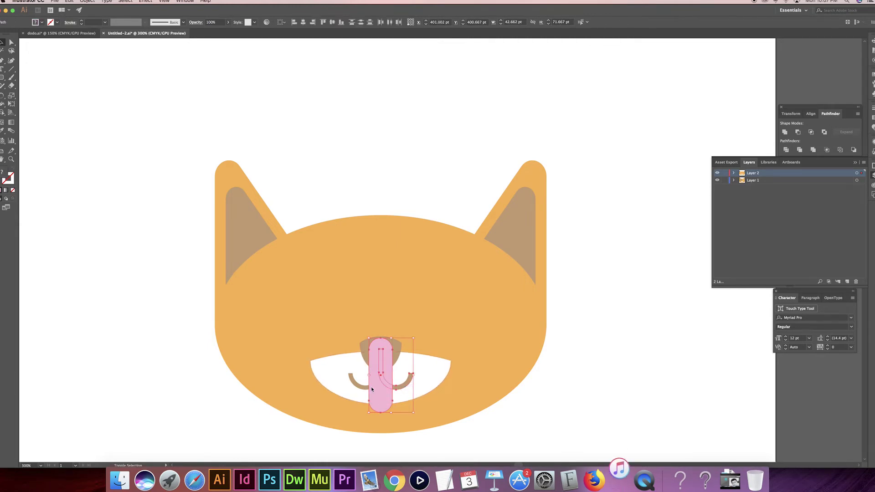
left_click(3, 113)
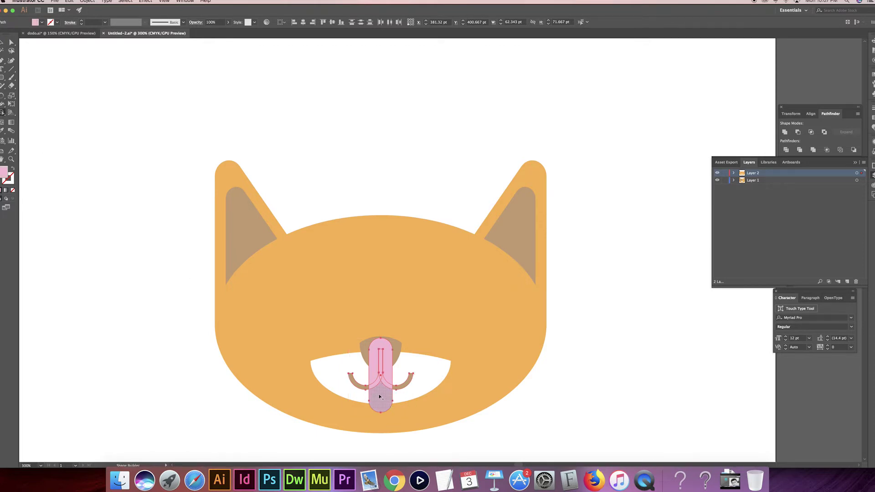
left_click(378, 394)
left_click(3, 42)
- Send the pink tongue backward behind the nose and smile, then zoom out
left_click(182, 206)
left_click(379, 352)
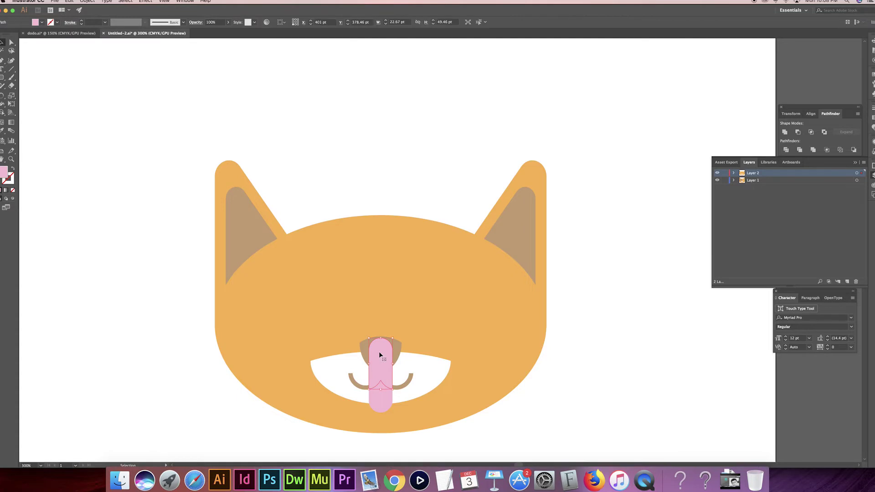
key("super+bracketleft")
scroll(136, 297, "down", 3)
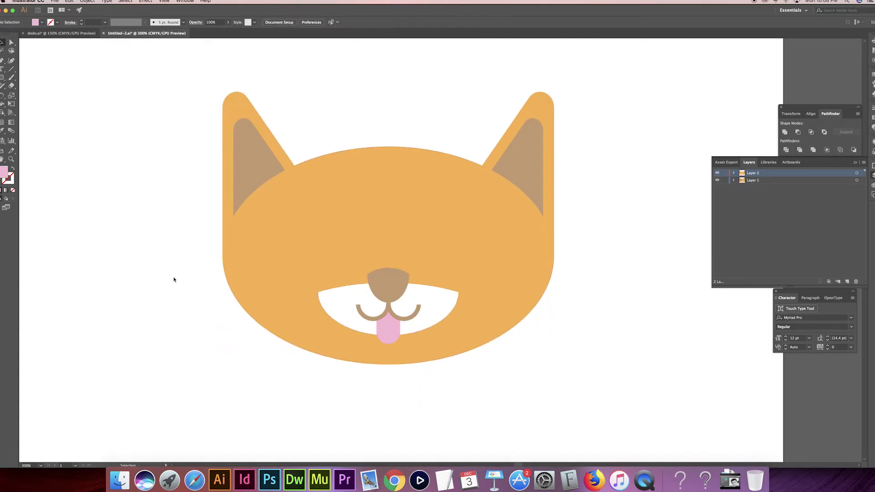
key("super+minus")
key("super+minus")
key("super+minus")
key("super+equal")
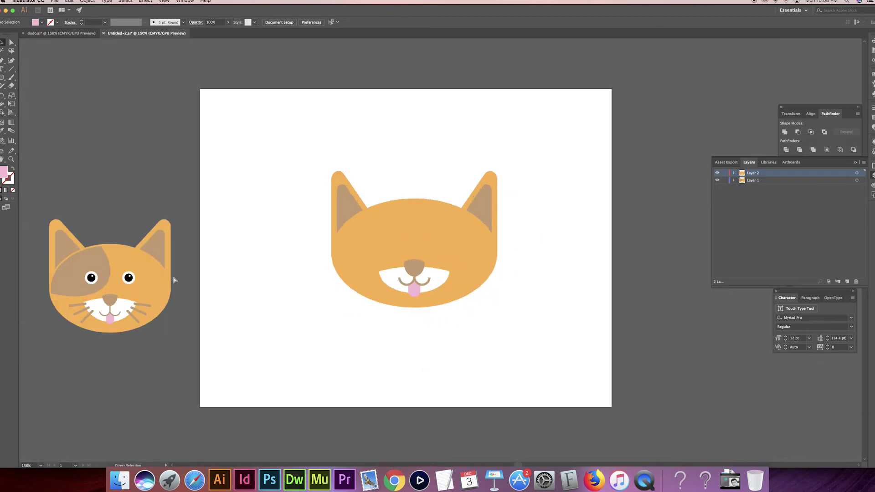
- Draw a thin tan rounded rectangle and move it onto the right cheek as a whisker
key("super+equal")
key("super+equal")
key("super+equal")
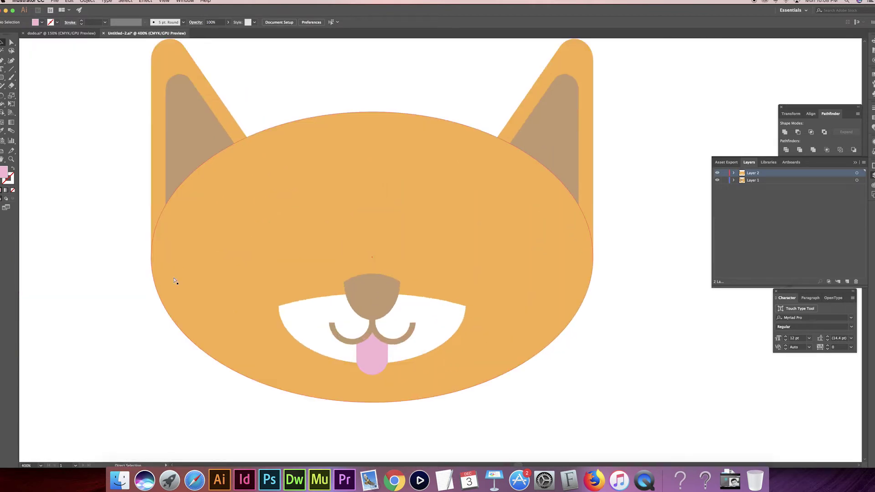
left_click(3, 78)
left_click(2, 78)
left_click(39, 86)
left_click_drag(577, 345, 568, 424)
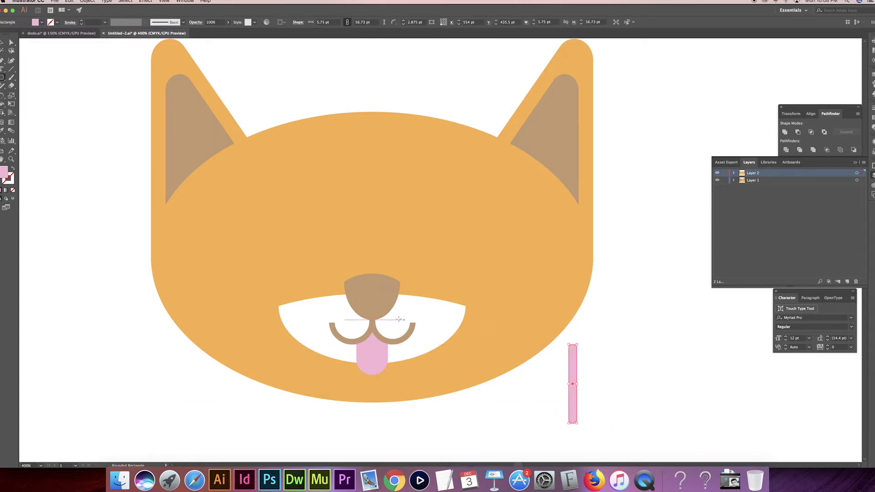
left_click(41, 21)
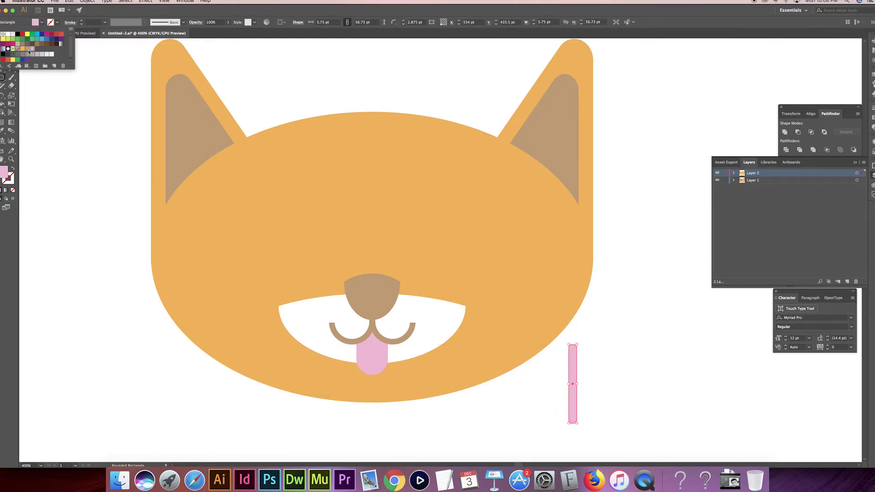
left_click(29, 52)
left_click(2, 42)
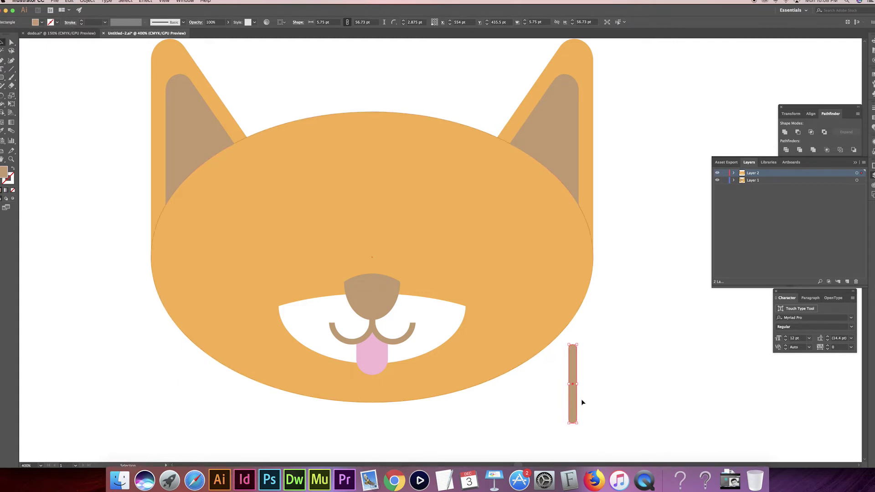
left_click(551, 360)
left_click_drag(569, 367, 466, 325)
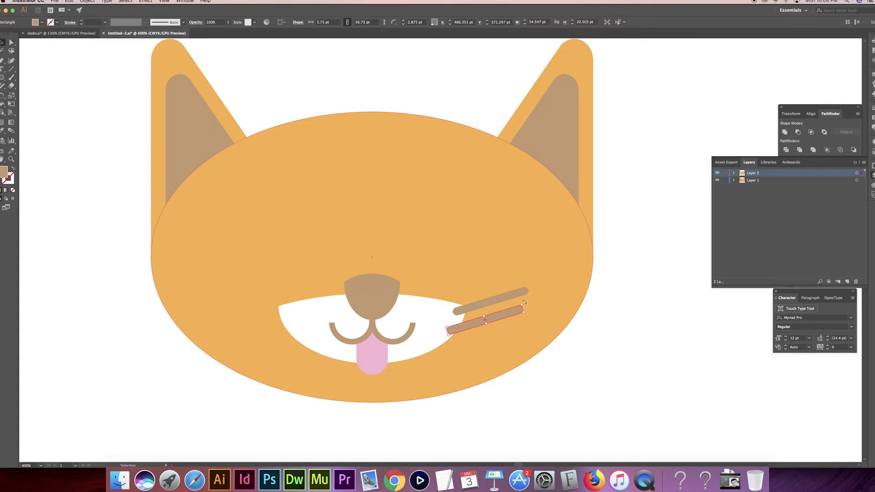
- Arrange three whiskers angled up, level and down, then select the middle and upper ones
left_click_drag(524, 303, 538, 321)
left_click_drag(472, 318, 453, 350)
left_click_drag(511, 339, 519, 357)
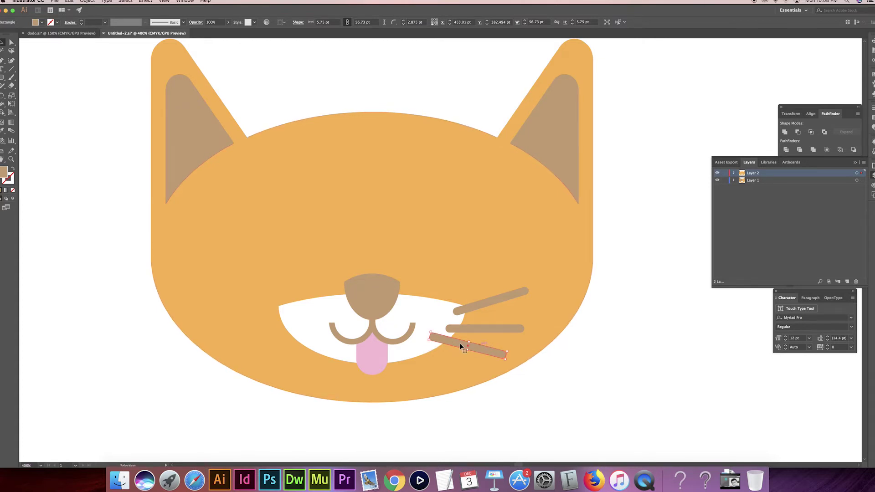
mouse_move(444, 340)
left_mouse_down()
mouse_move(449, 352)
mouse_move(454, 327)
left_mouse_up()
left_click(453, 329)
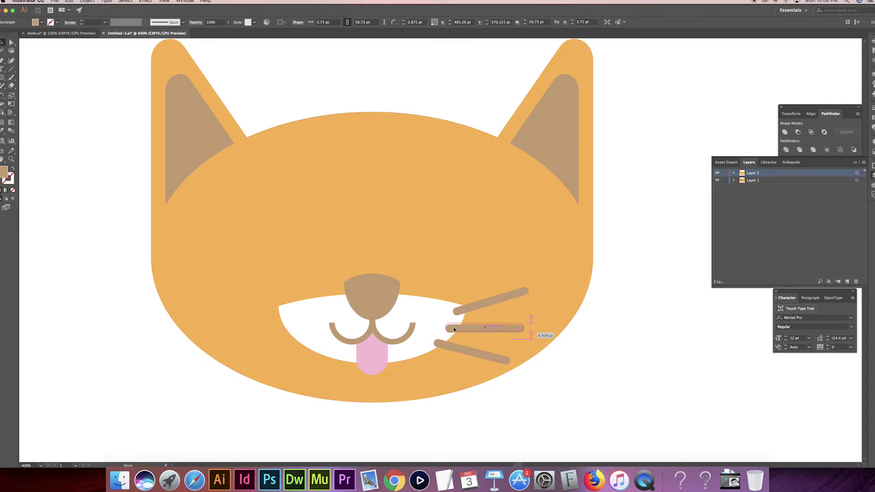
left_click(479, 304, "shift")
- Copy the three whiskers to the left cheek and mirror them across the vertical axis
left_click(460, 352, "shift")
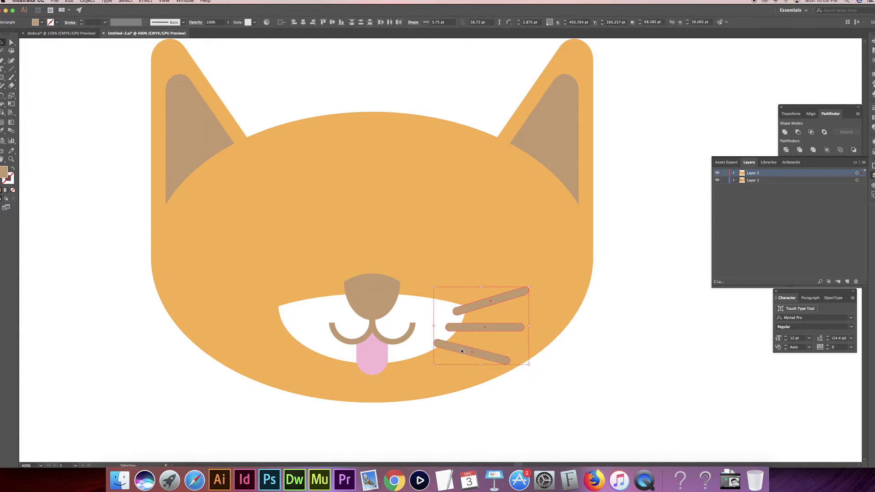
key("a")
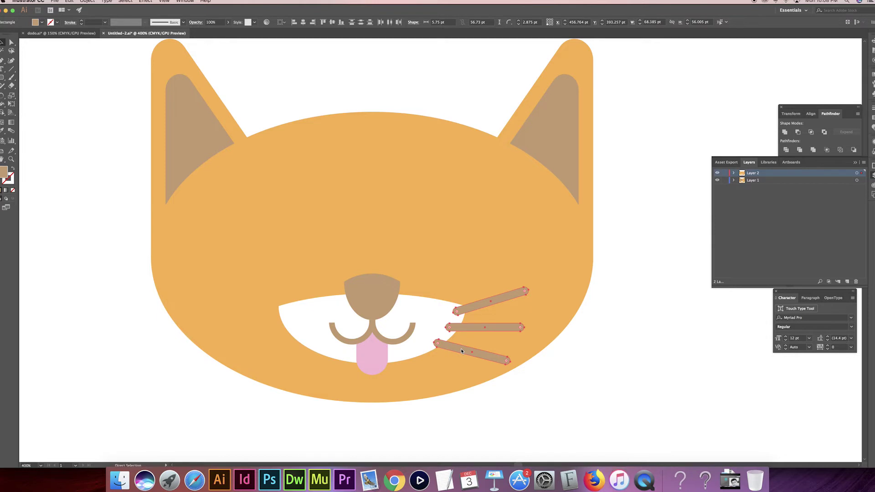
key("v")
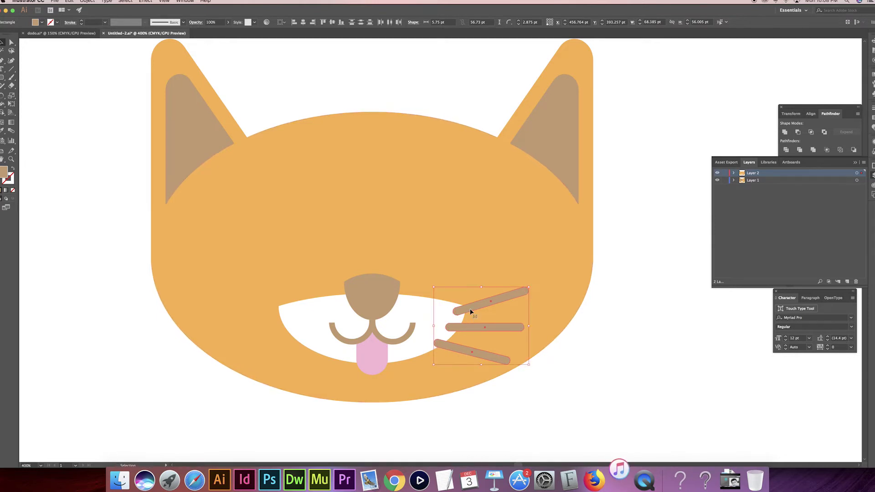
left_click_drag(469, 309, 277, 303)
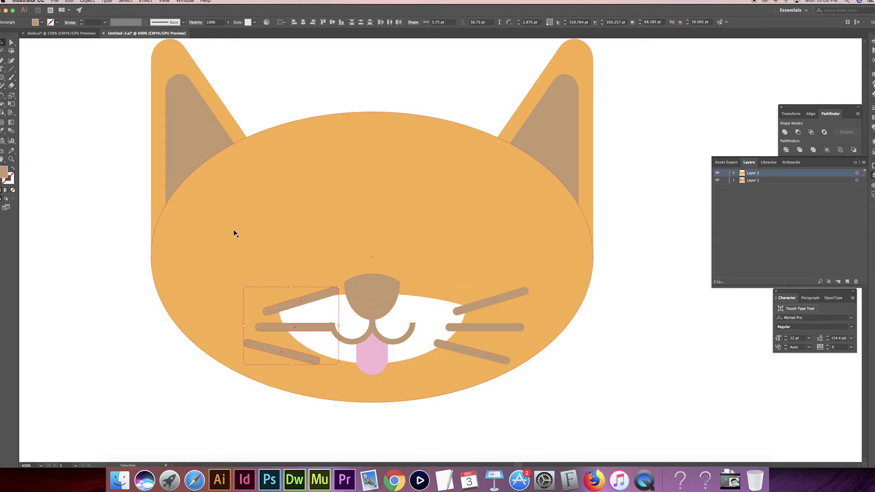
left_click(86, 1)
mouse_move(105, 9)
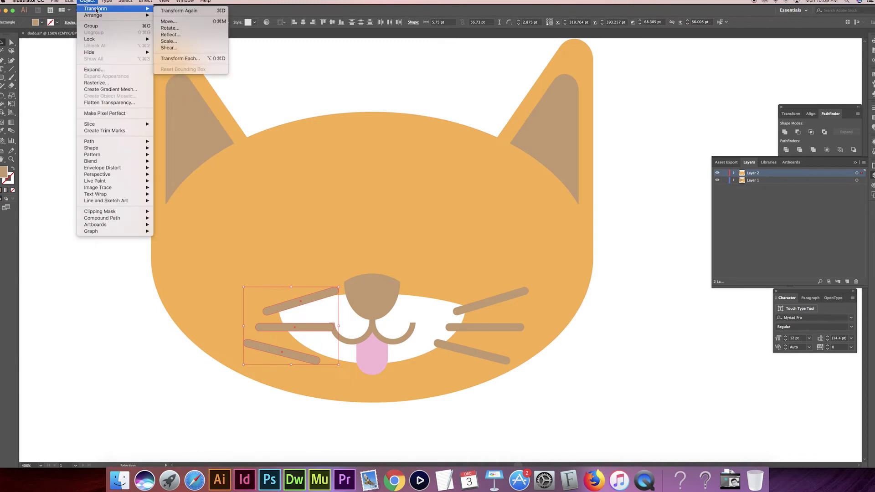
left_click(180, 36)
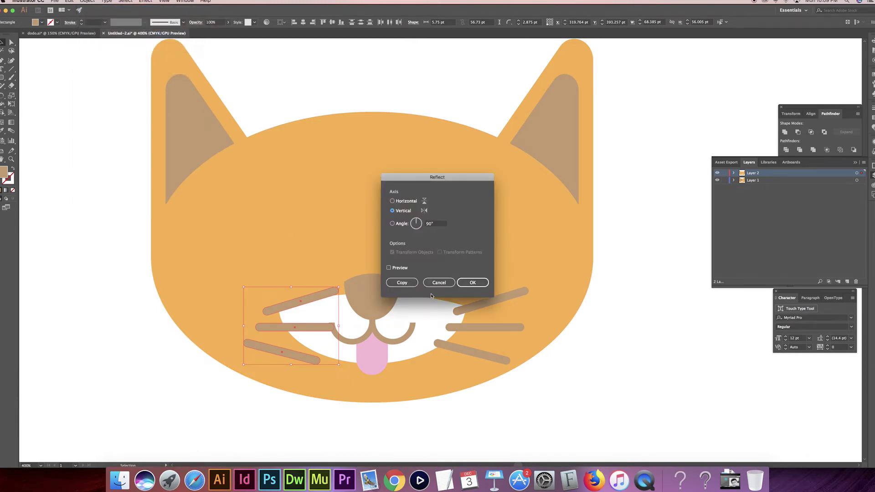
left_click(473, 283)
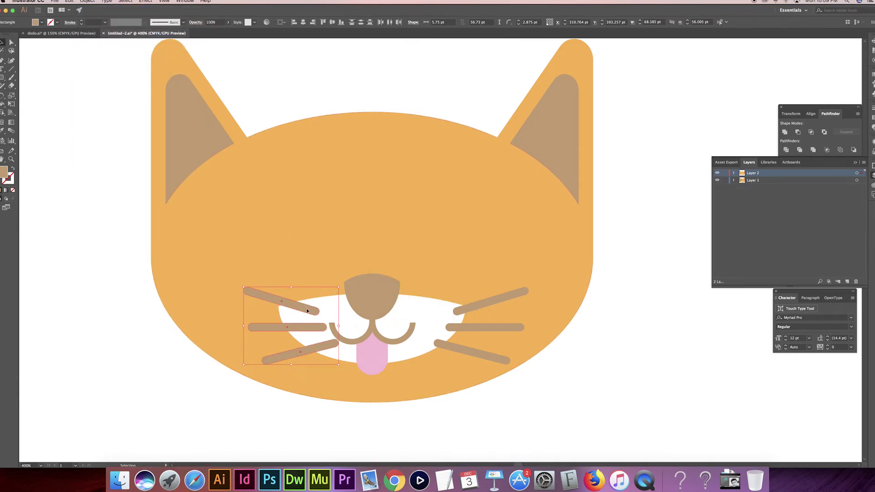
left_click_drag(308, 309, 279, 311)
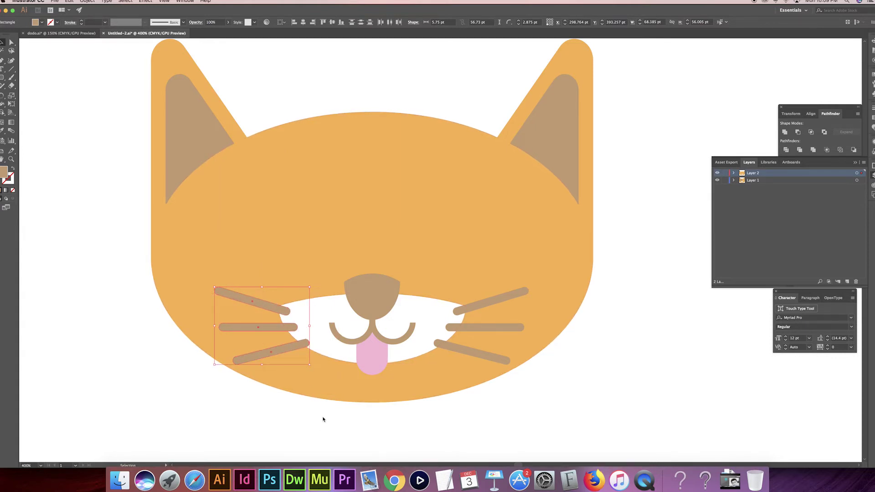
- Deselect, zoom out and pan to bring the reference cat into view
left_click(253, 422)
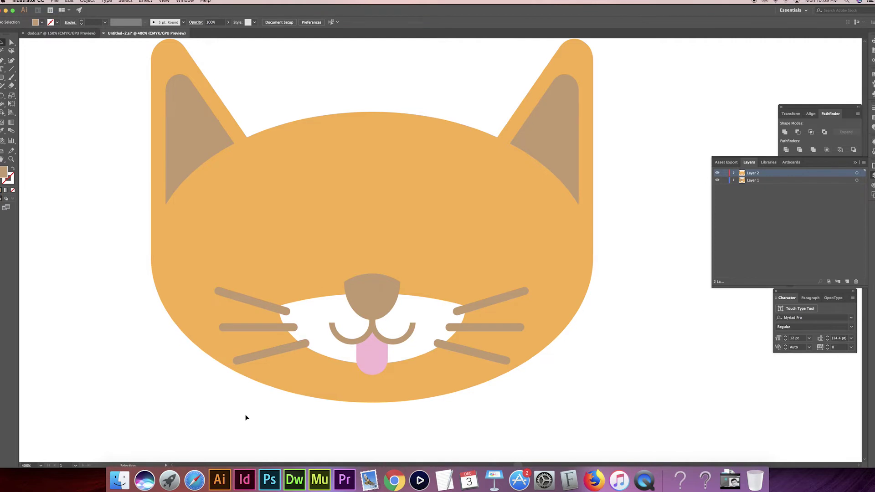
key("super+minus")
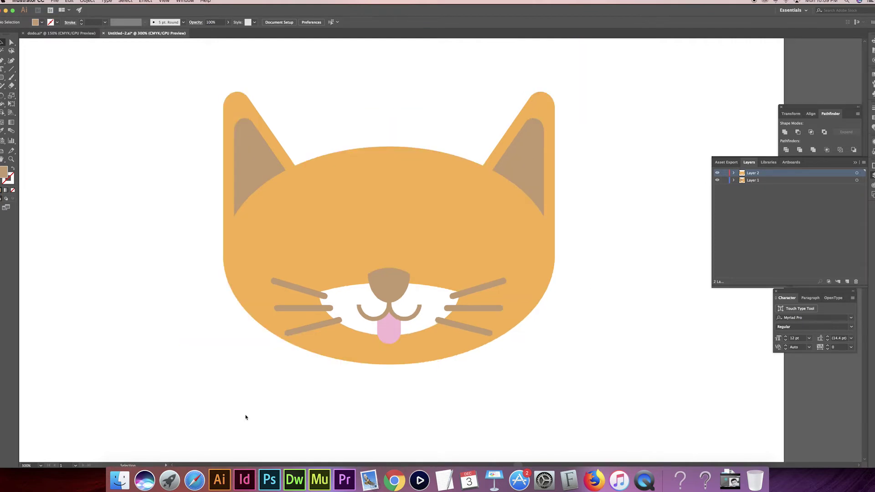
key("super+minus")
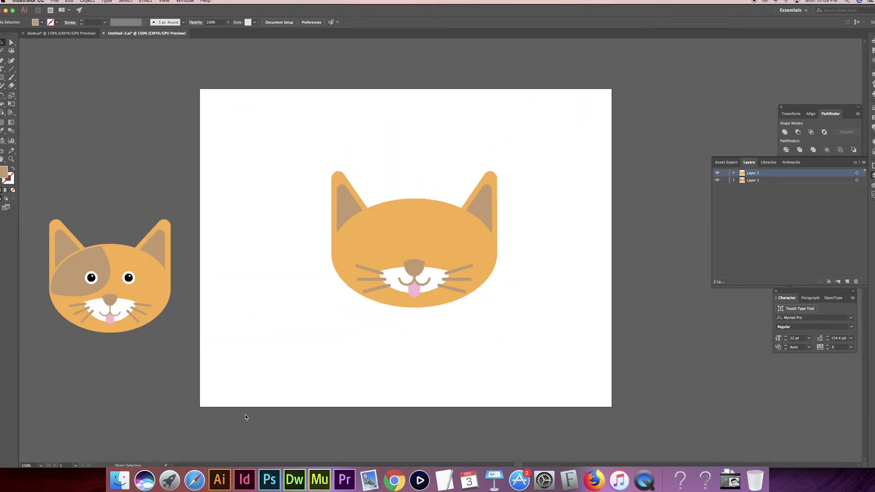
key("super+plus")
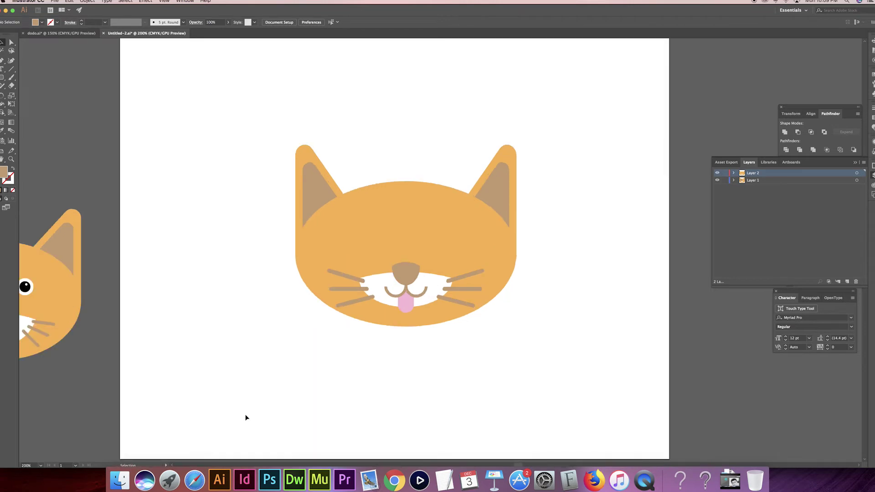
left_click_drag(212, 325, 238, 349)
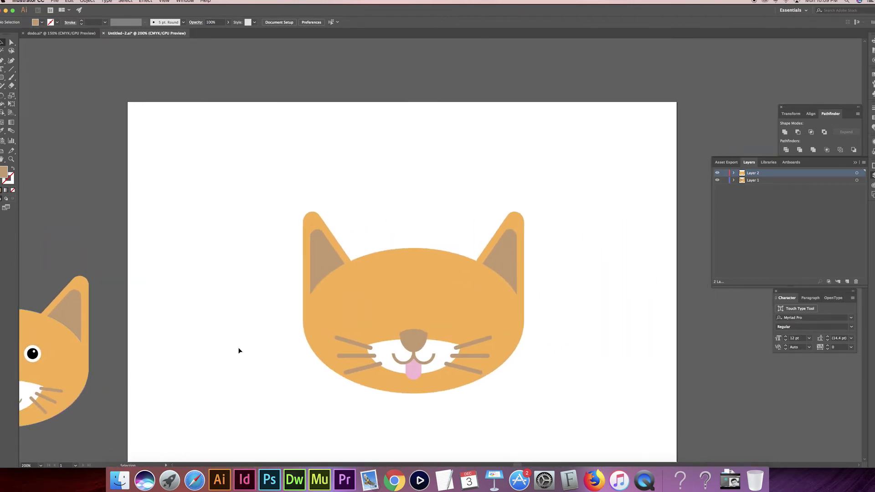
- Zoom in on the face and draw a 38 pt circle for the left eye with the Ellipse tool
key("super+plus")
key("super+plus")
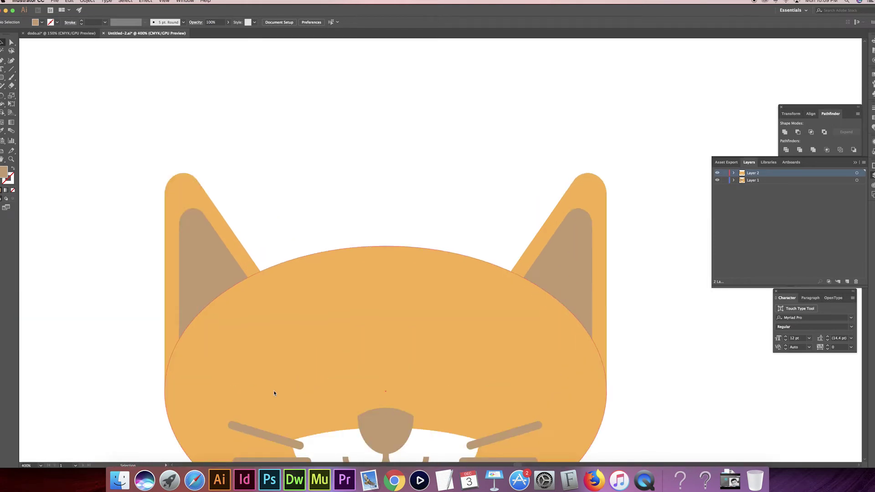
left_click_drag(273, 393, 283, 328)
left_click(3, 78)
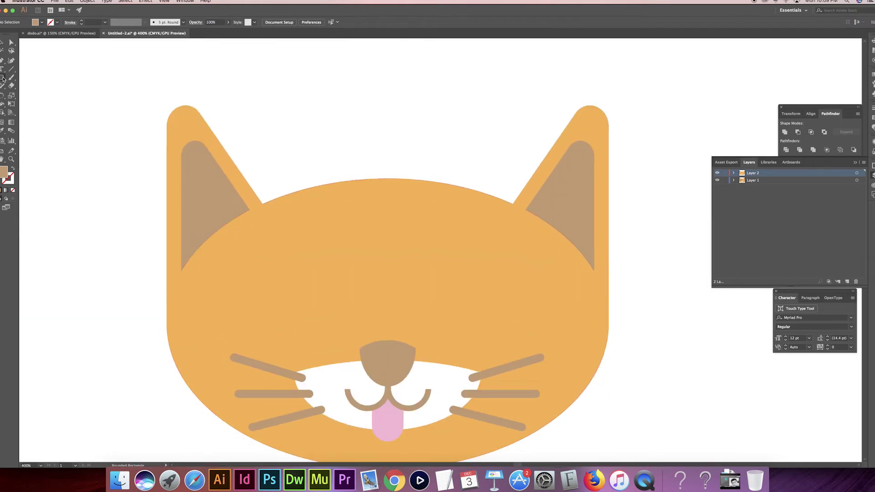
left_click(3, 78)
left_click_drag(1, 80, 32, 95)
left_click_drag(311, 276, 338, 296)
- Fill the eye circle white and move it slightly down
left_click(42, 22)
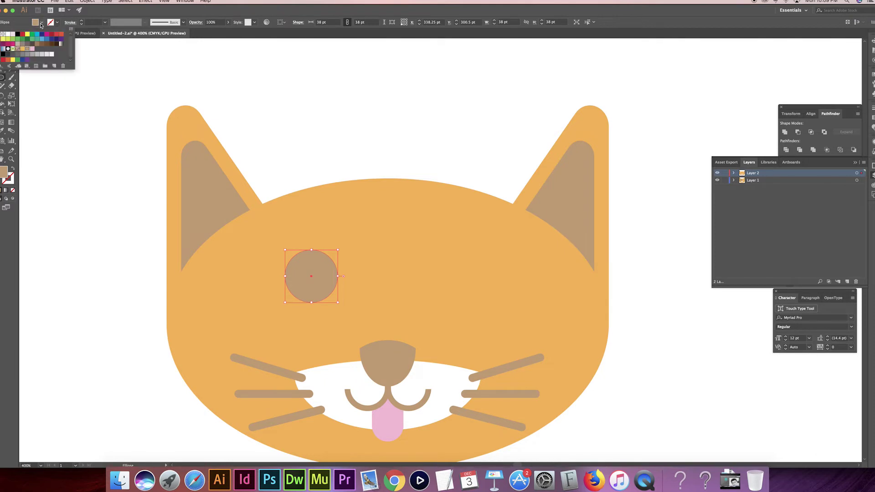
left_click(7, 36)
key("Escape")
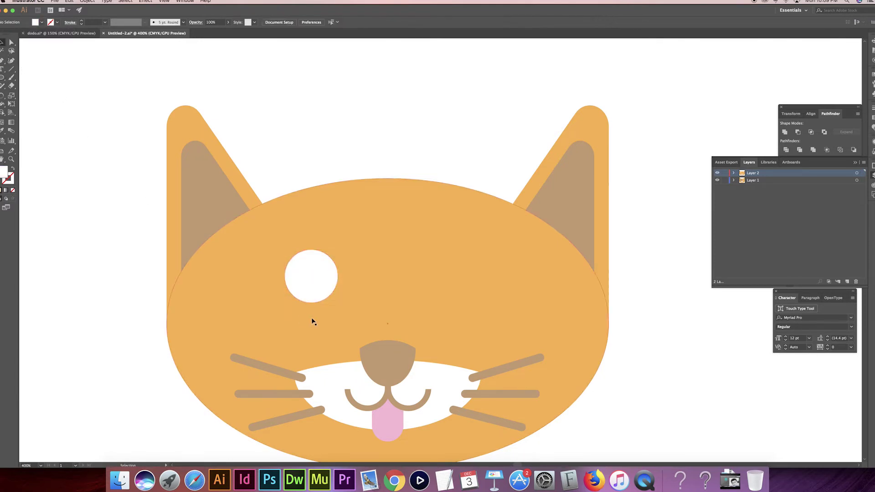
key("v")
left_click_drag(301, 276, 300, 290)
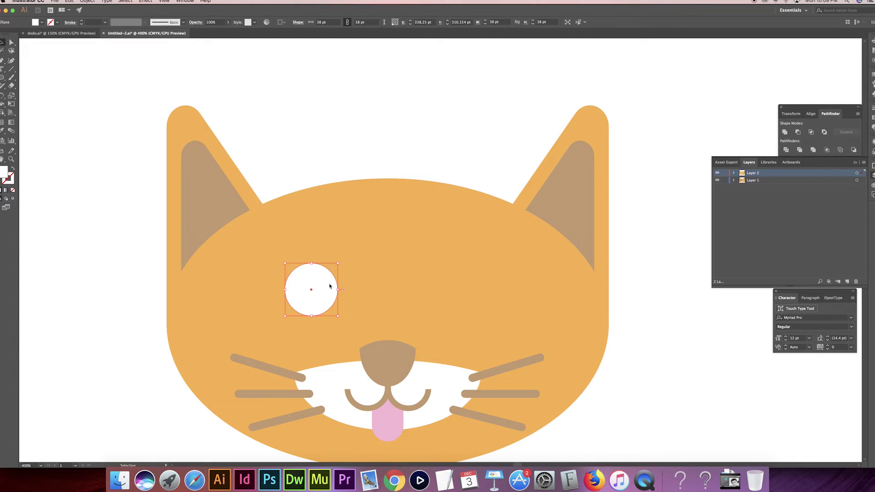
key("a")
key("v")
- Create a smaller 26.87 pt circle inside the eye and fill it black as the pupil
left_click_drag(339, 264, 330, 271)
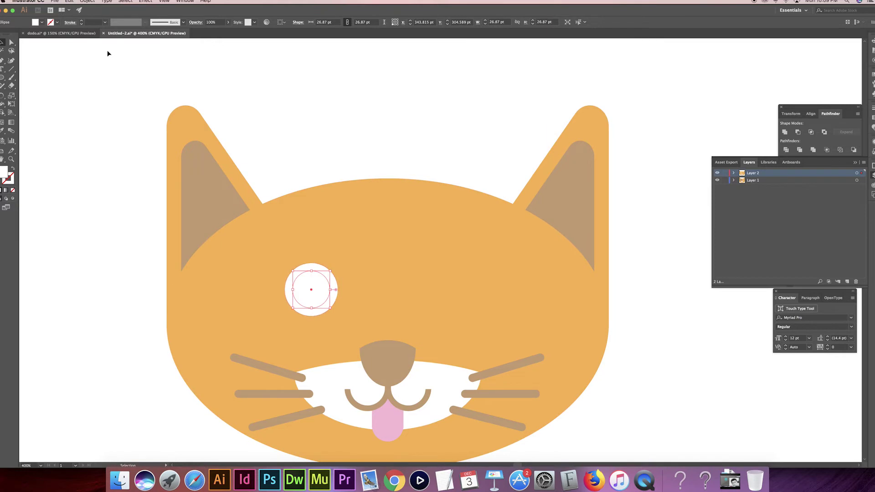
left_click(42, 21)
left_click(18, 35)
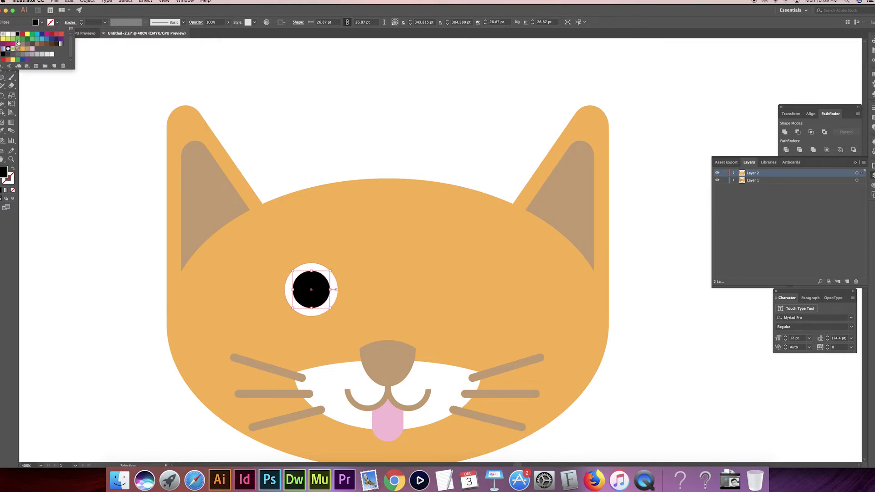
left_click(133, 207)
left_click(125, 203)
left_click(305, 287)
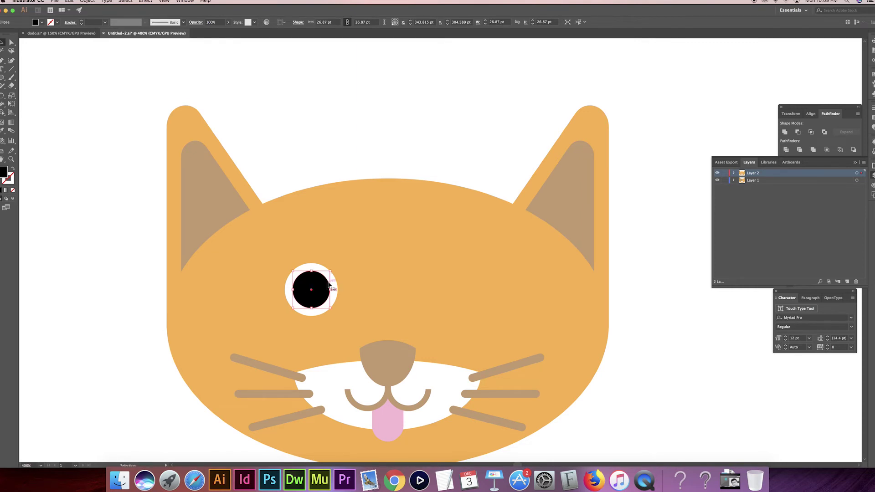
- Add a 19 pt inner circle inside the pupil and fill it white
left_click_drag(330, 271, 325, 276)
left_click(43, 23)
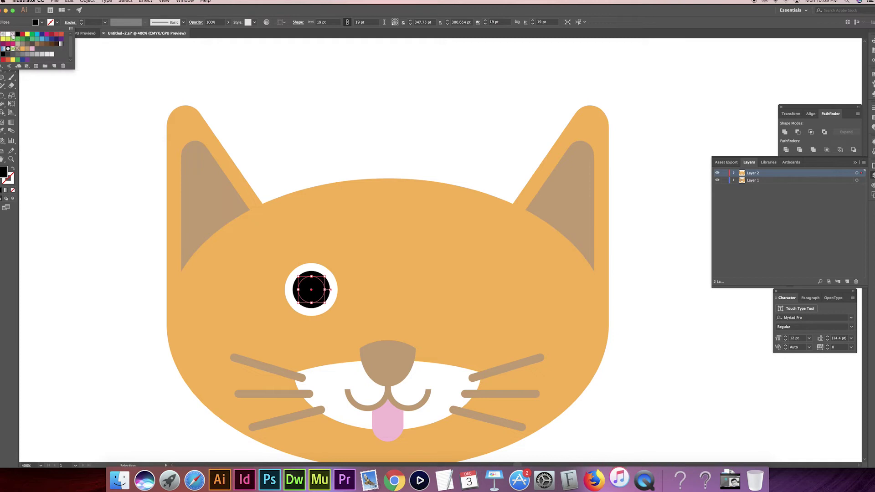
left_click(32, 49)
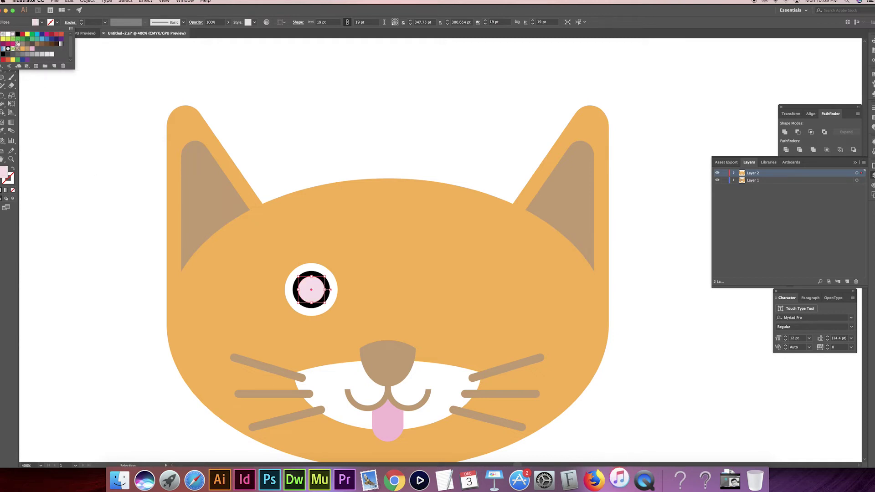
left_click(48, 54)
left_click(97, 155)
left_click(98, 167)
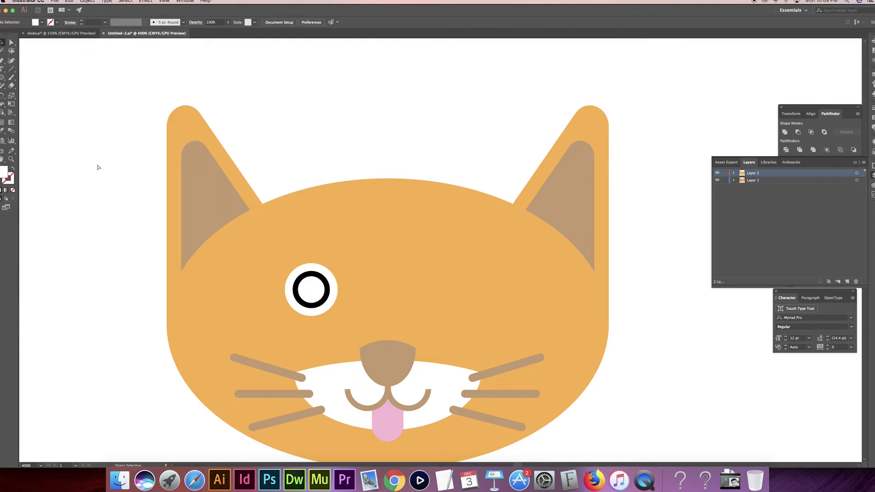
- Draw a tiny 4.846 pt white highlight ellipse in the pupil, then zoom back out
key("super+equal")
key("super+equal")
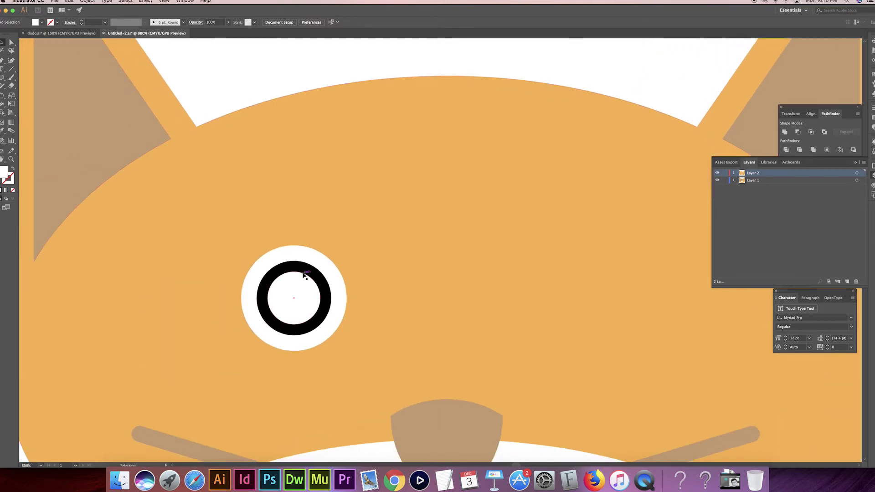
key("l")
left_click_drag(320, 272, 301, 283)
key("super+minus")
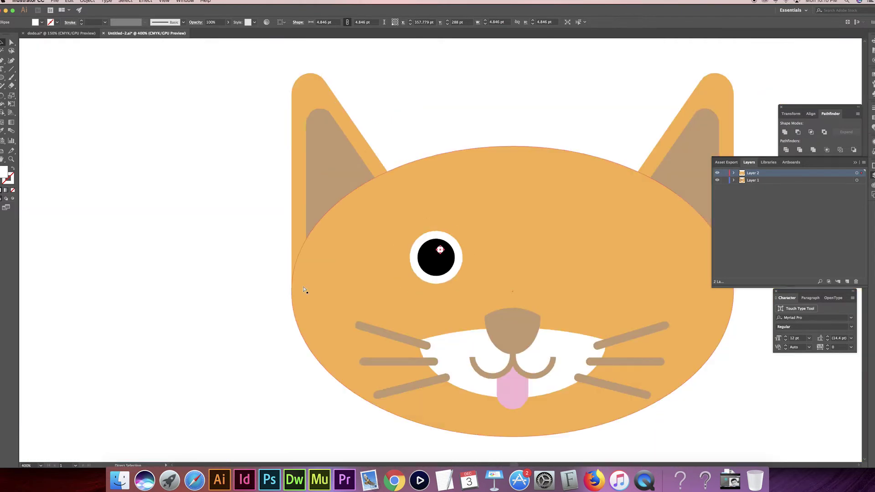
key("super+shift+a")
key("super+minus")
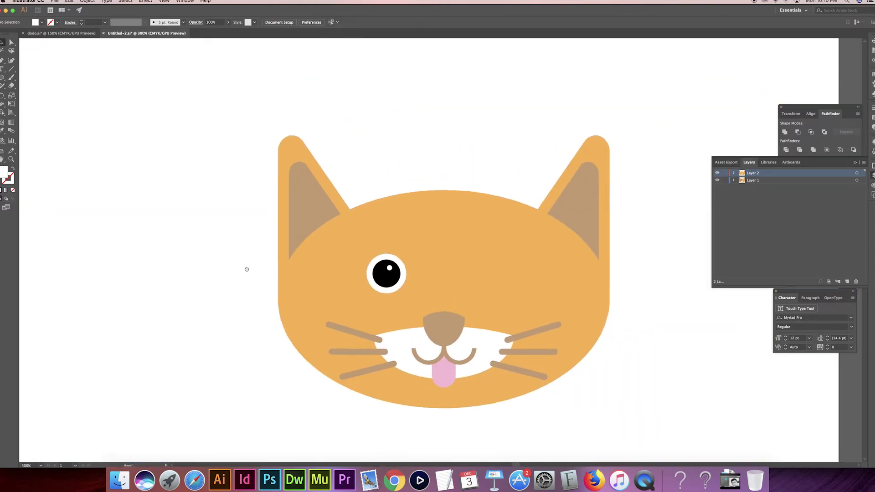
left_click_drag(247, 270, 223, 273)
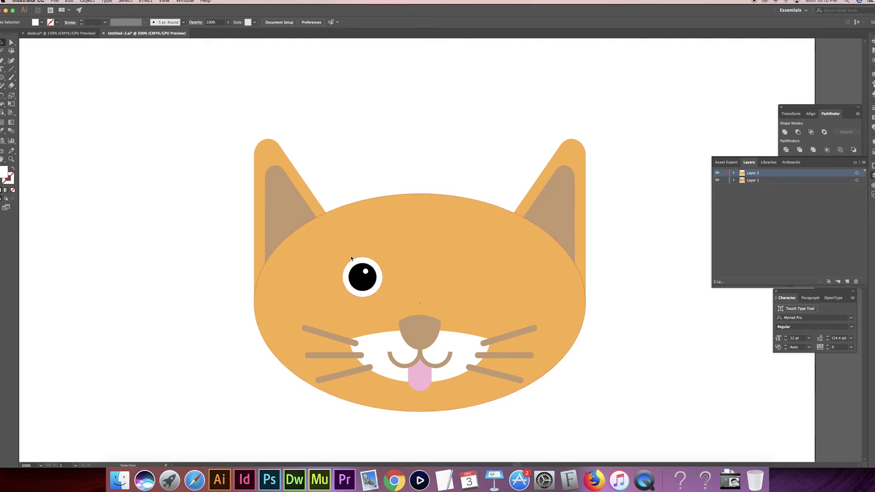
- Undo the accidental head move, then lock the head oval and both ears with Object > Lock > Selection
left_click_drag(326, 252, 439, 334)
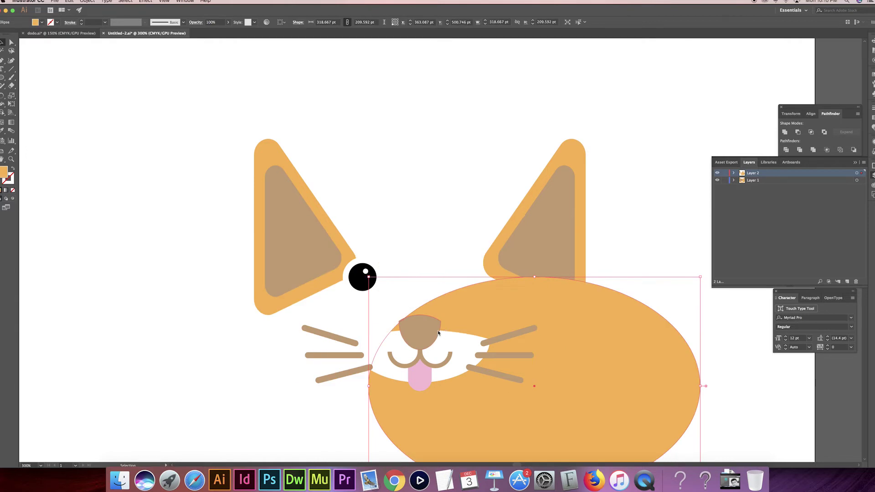
key("super+z")
left_click(344, 172)
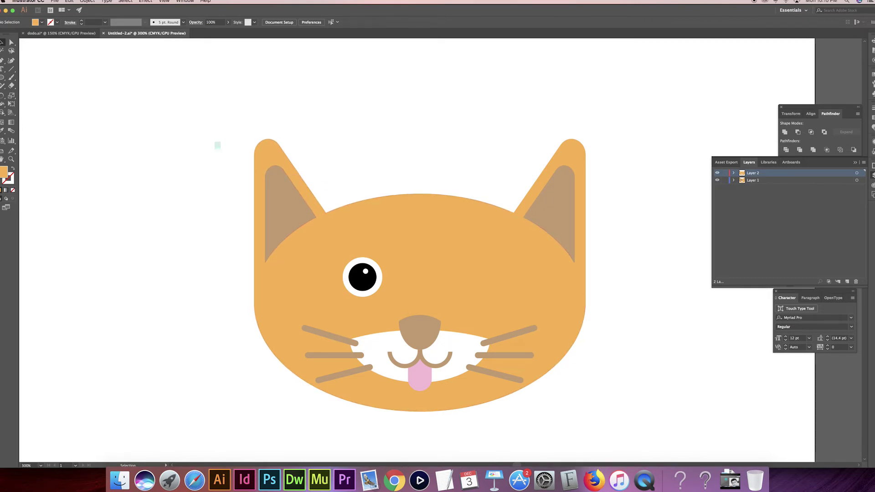
left_click_drag(196, 119, 453, 186)
left_click_drag(641, 228, 641, 229)
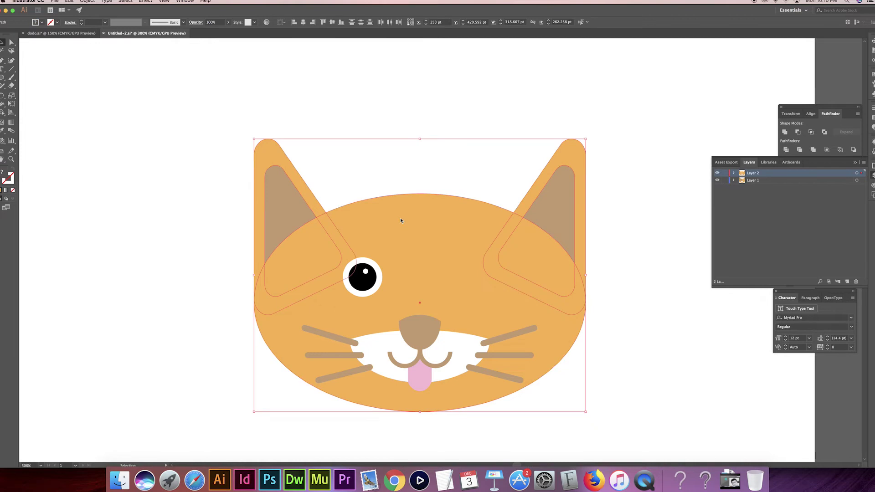
left_click(86, 2)
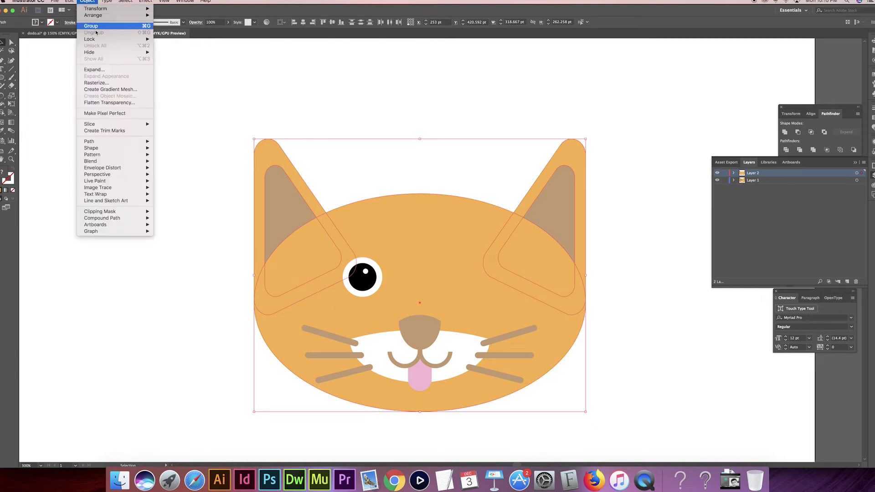
mouse_move(96, 40)
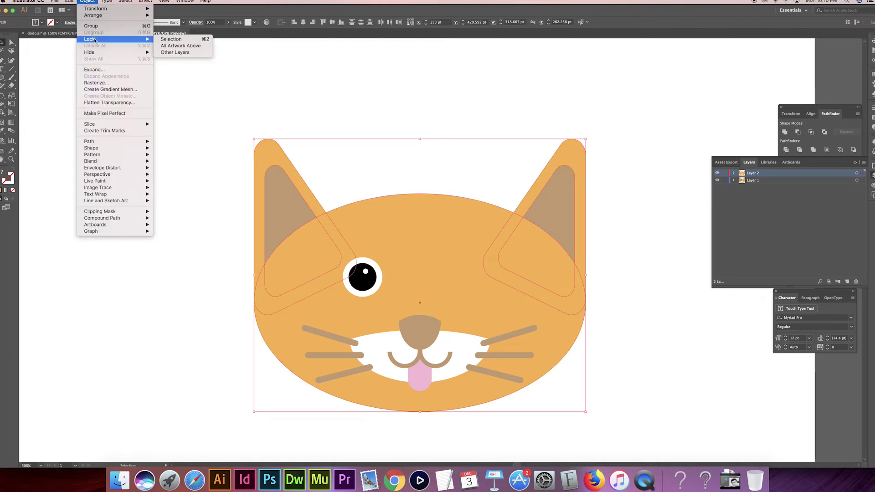
left_click(205, 40)
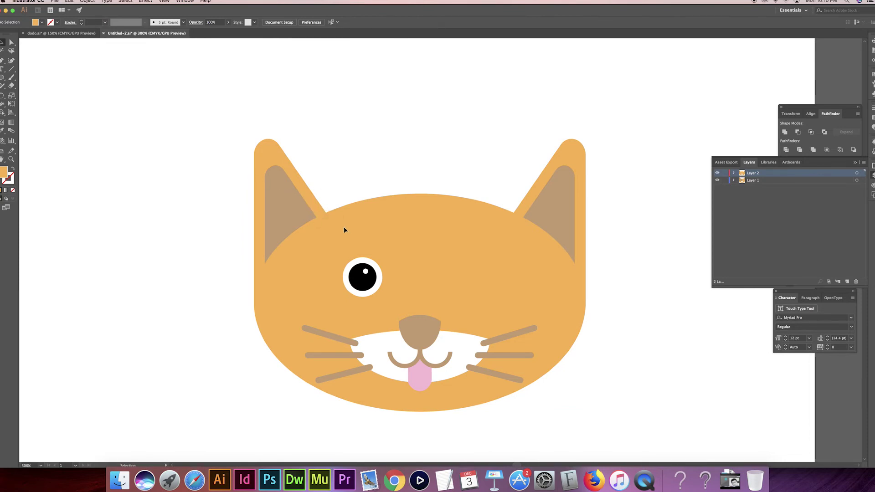
- Select the right eye and nudge it one step to the right
left_click_drag(397, 303, 396, 301)
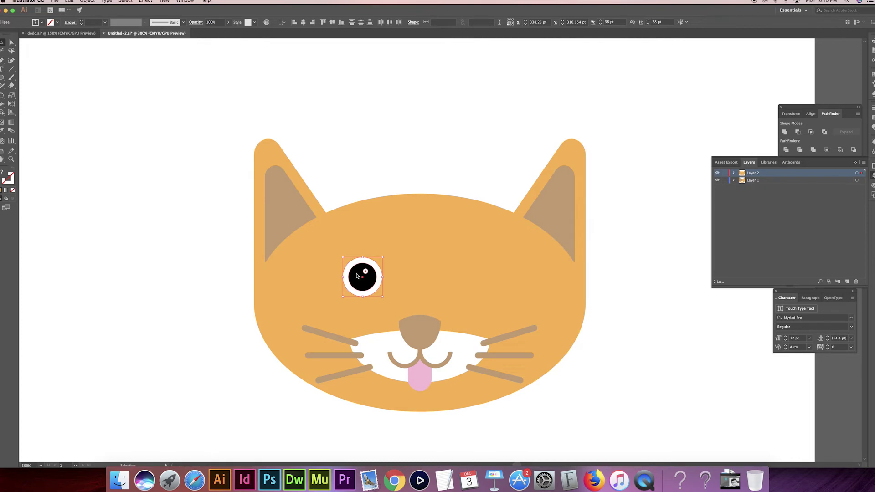
left_click(332, 251)
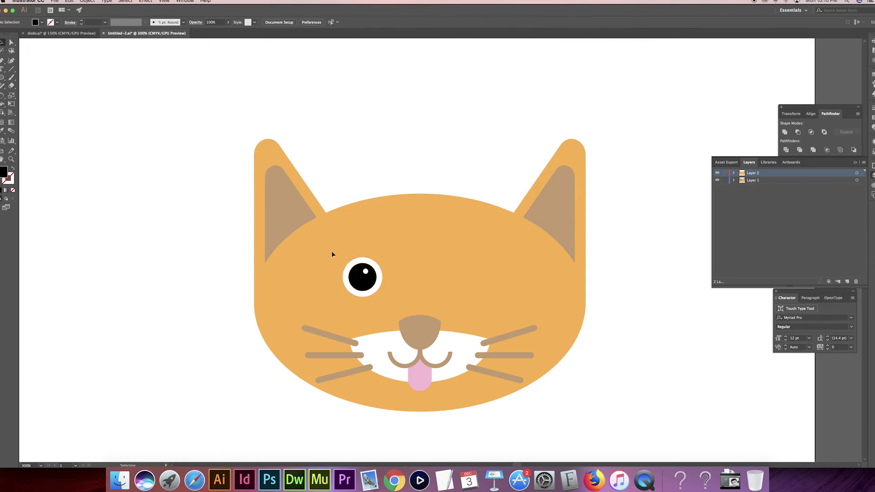
left_click_drag(331, 251, 453, 291)
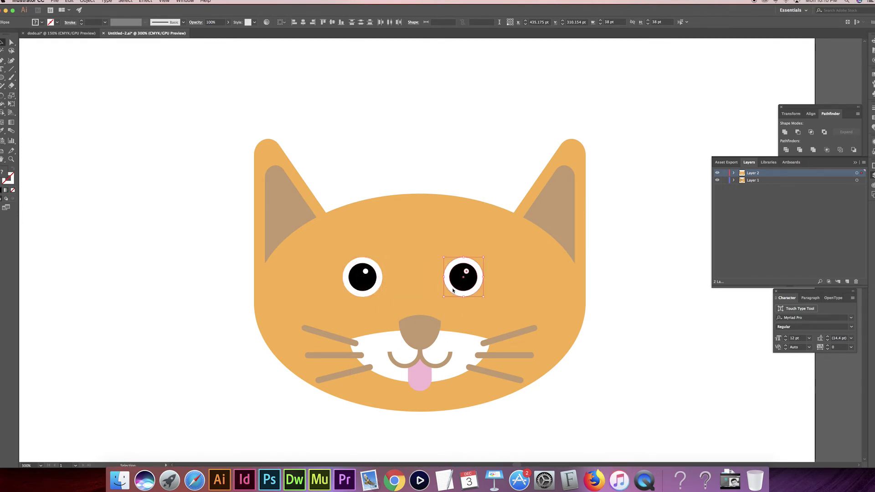
key("super+shift+a")
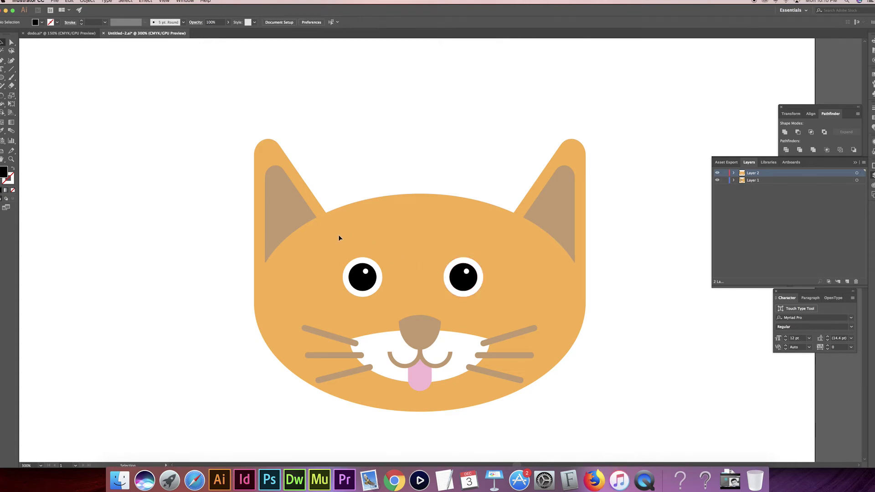
left_click_drag(339, 236, 484, 293)
key("Right")
key("Right")
key("Right")
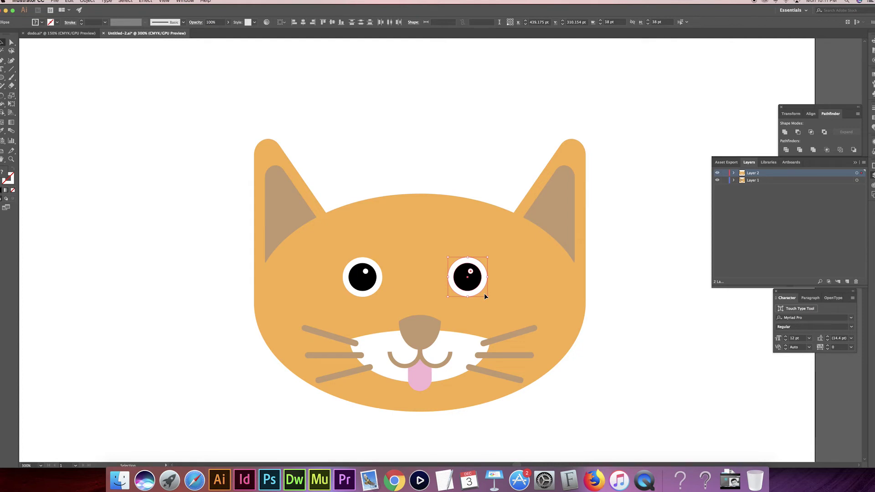
key("super+shift+a")
- Move both eyes together slightly right, then zoom out to compare with the reference cat
left_click_drag(454, 292, 343, 256)
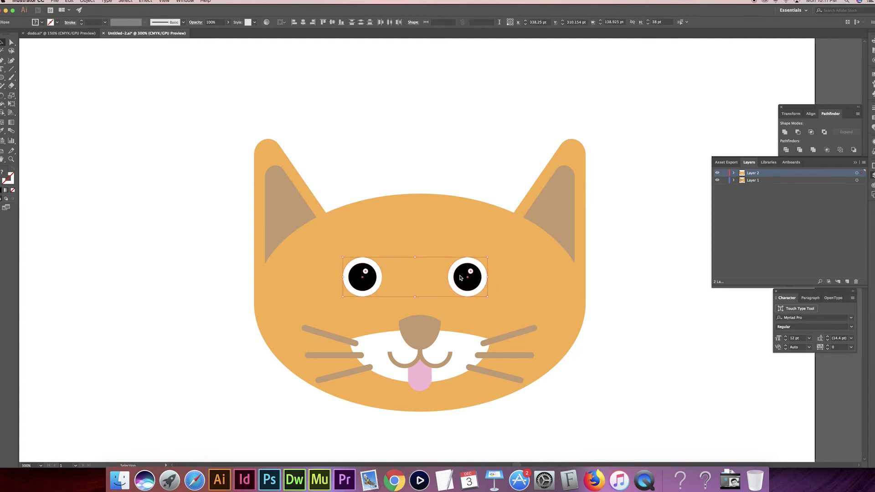
left_click_drag(462, 279, 464, 277)
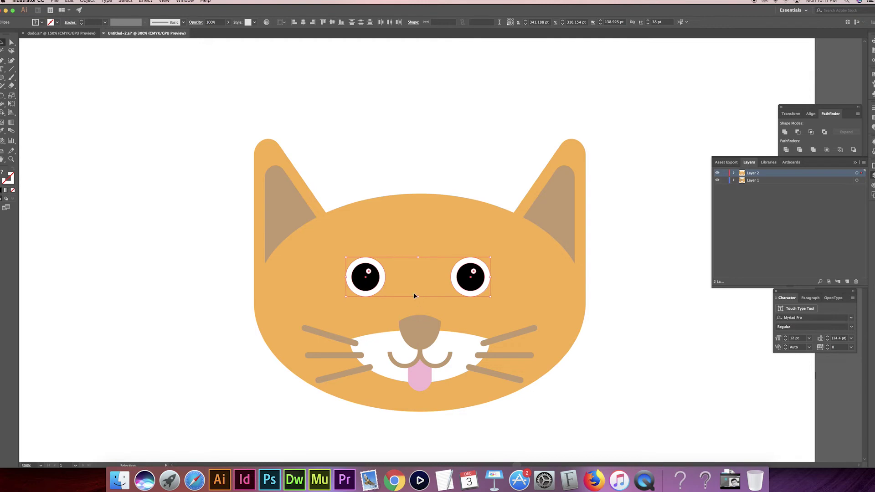
left_click(347, 157)
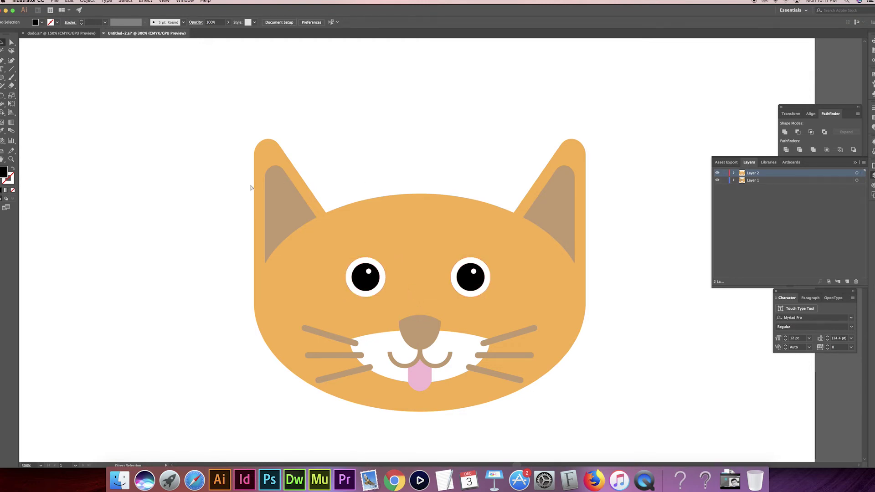
key("super+minus")
key("super+minus")
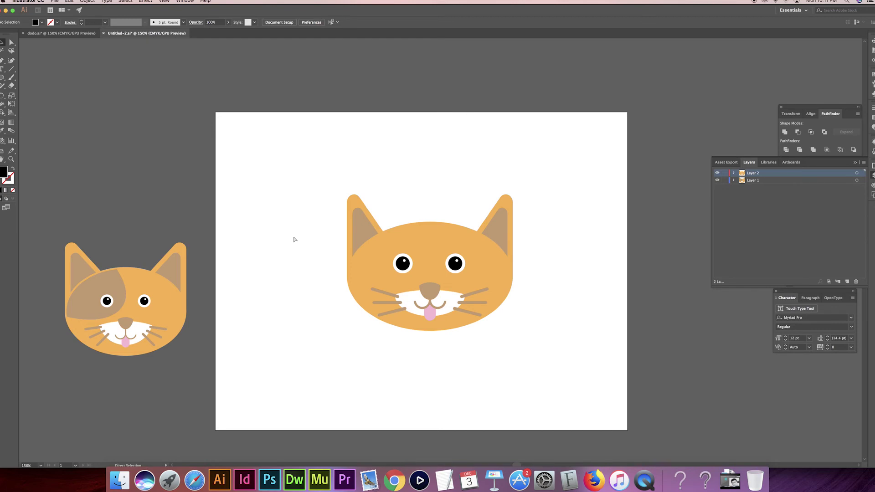
- Draw a closed curved eye-patch path over the left eye with the Pen tool
key("super+plus")
key("super+plus")
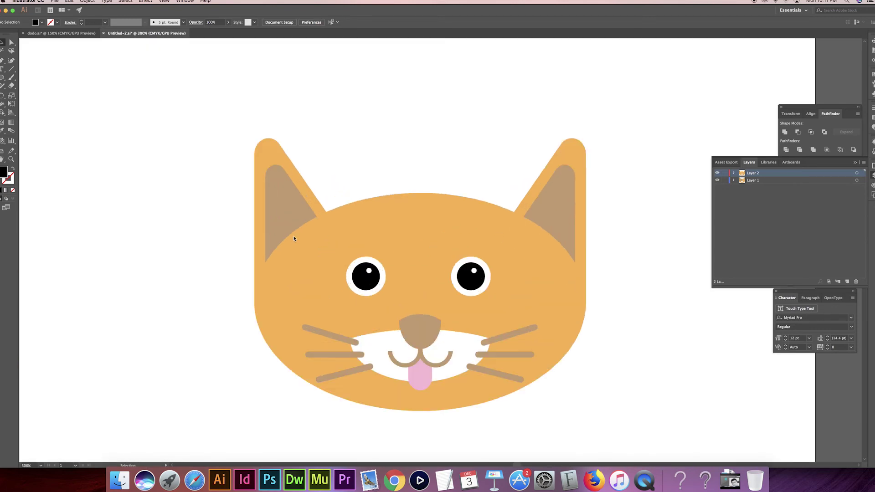
key("p")
left_click_drag(327, 195, 450, 236)
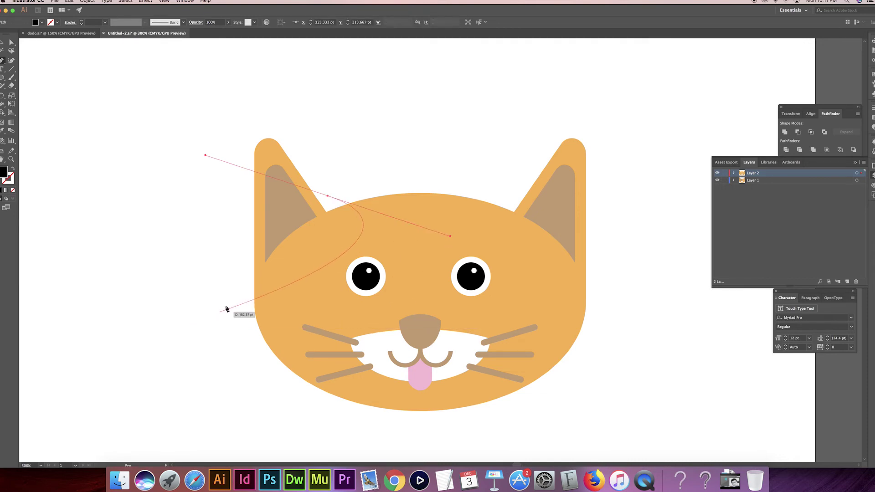
left_click_drag(242, 292, 37, 223)
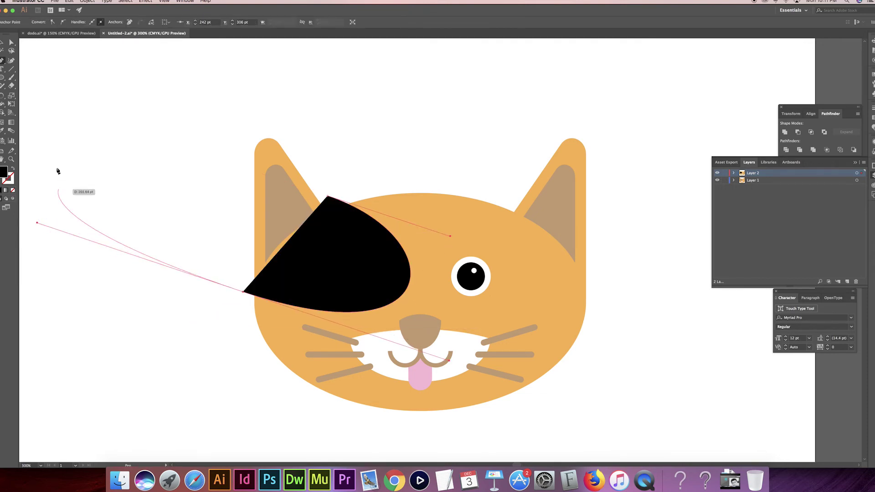
left_click(196, 206)
left_click(216, 185)
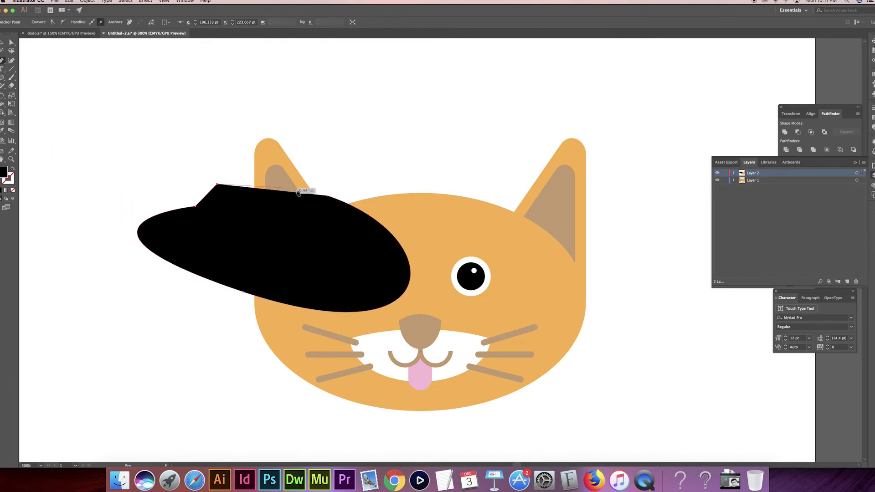
left_click(327, 197)
- Set the patch fill to None and give it a 1 pt red stroke
left_click(12, 43)
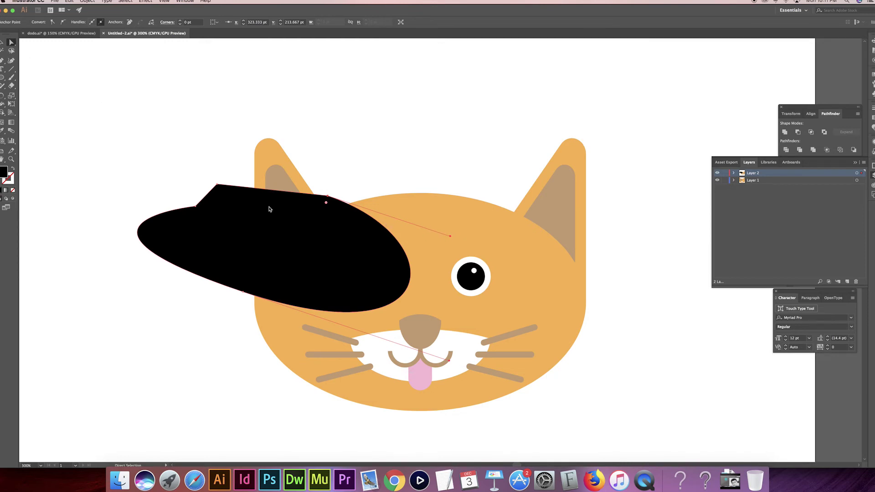
left_click(2, 43)
left_click(113, 120)
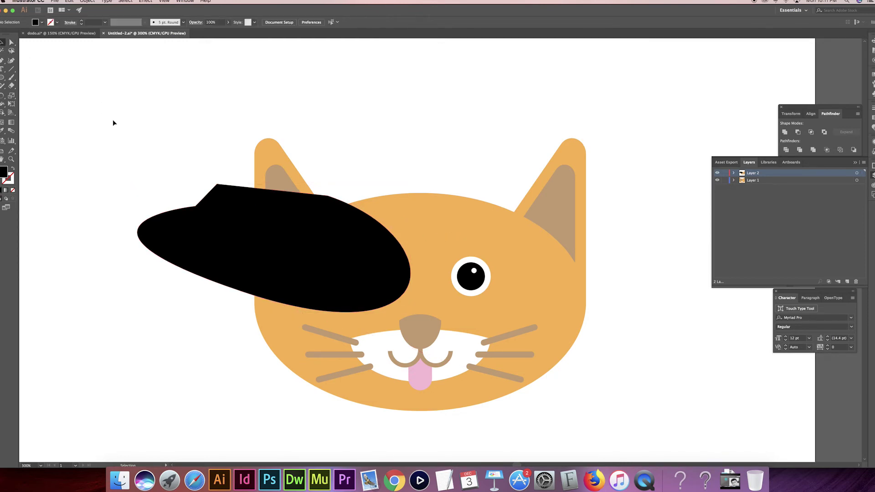
left_click(238, 207)
left_click(41, 22)
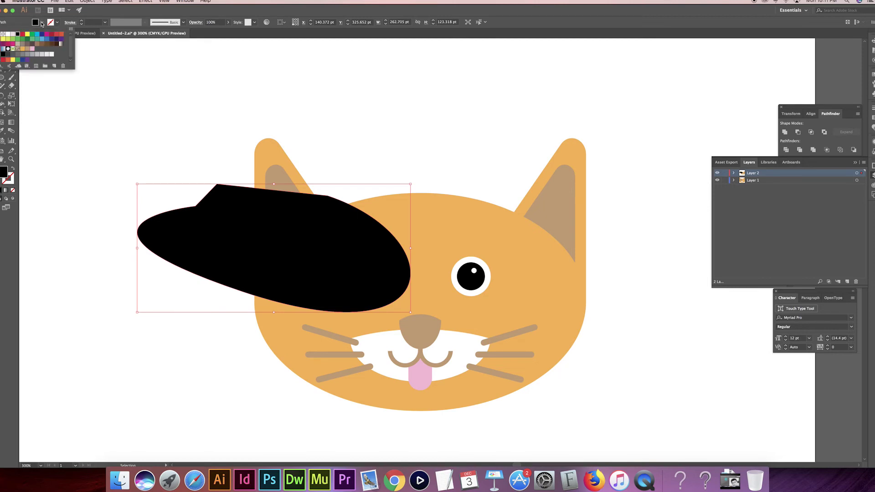
left_click(3, 34)
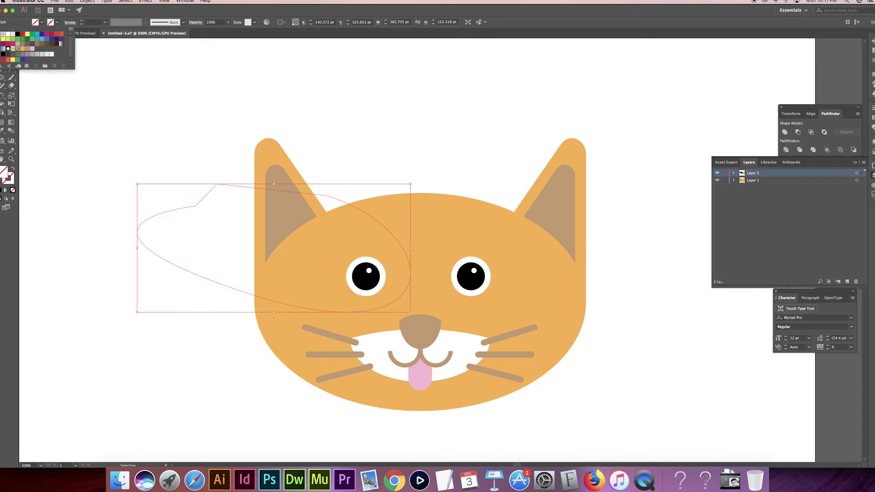
left_click(57, 23)
left_click(22, 34)
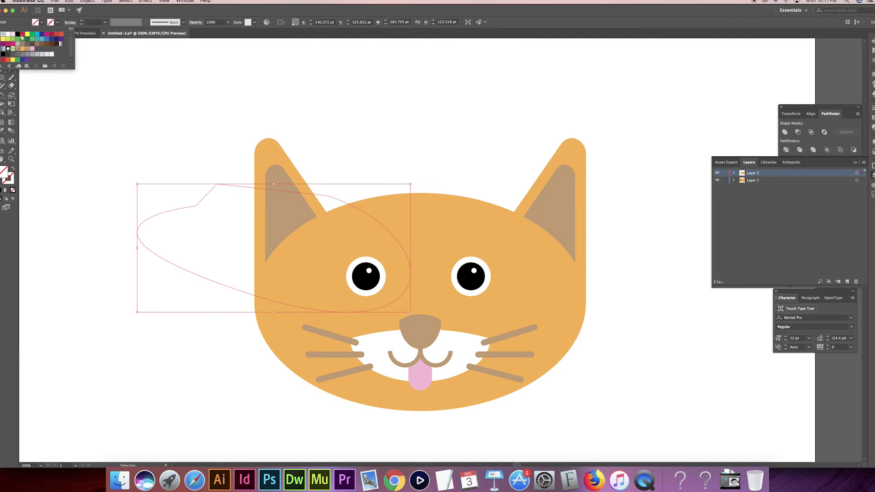
- Drag the red patch's top-anchor handles so the curve loops wider over the left eye and toward the mouth
left_click(140, 97)
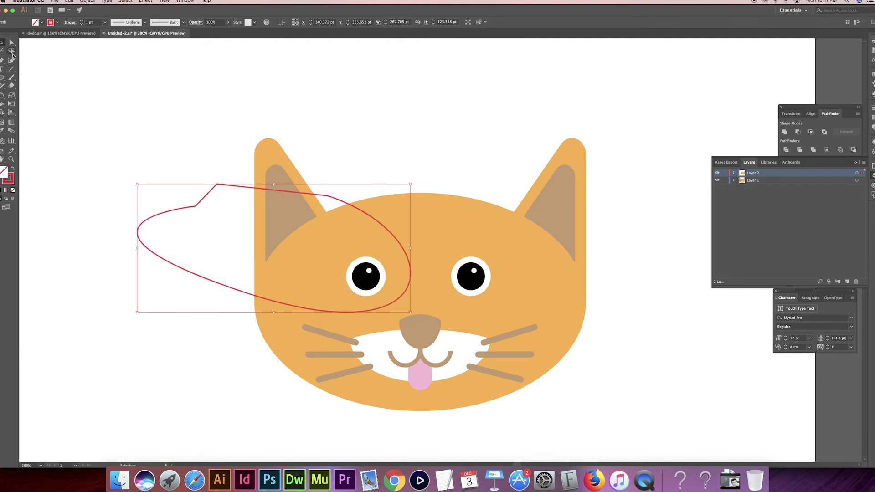
left_click(102, 121)
key("p")
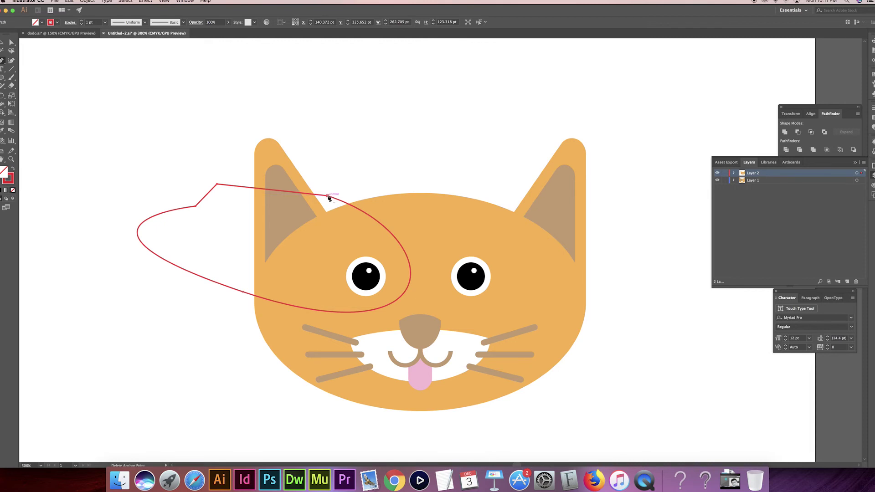
left_click(12, 42)
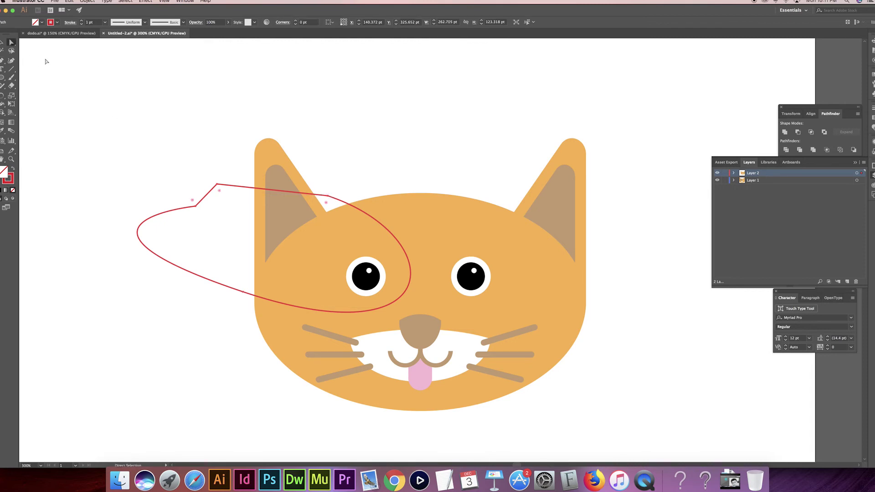
left_click(327, 196)
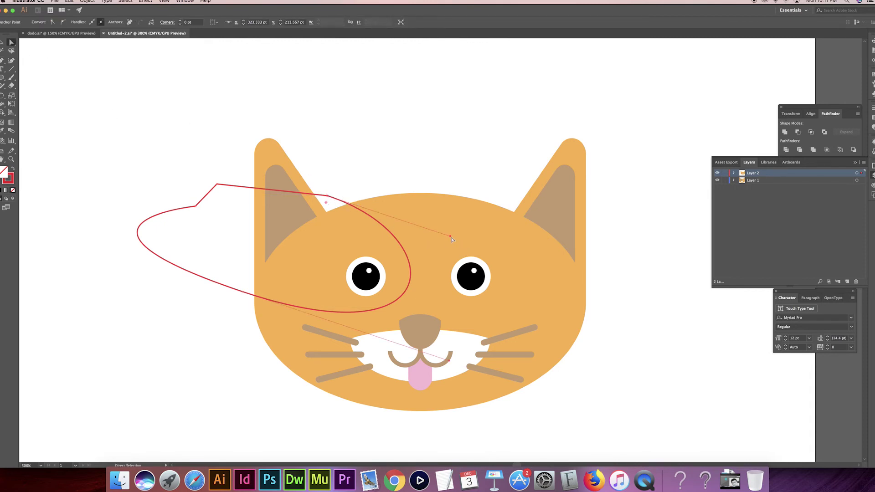
left_click_drag(451, 237, 490, 230)
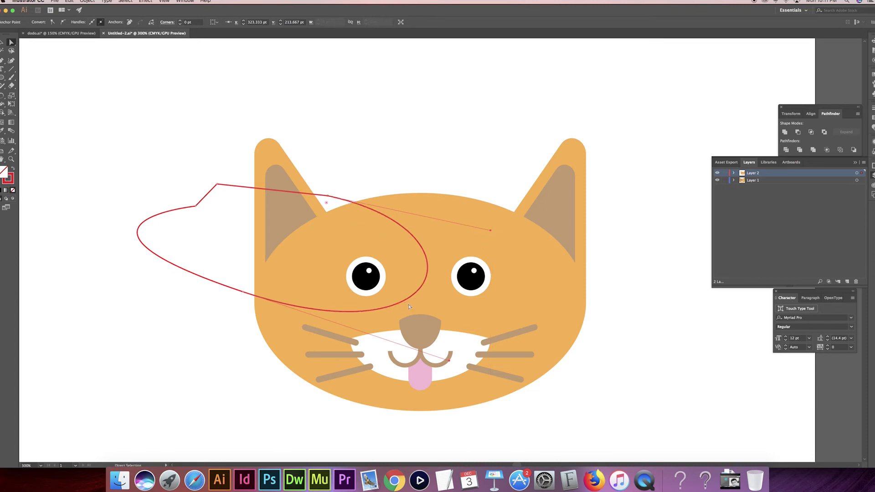
left_click_drag(449, 360, 432, 374)
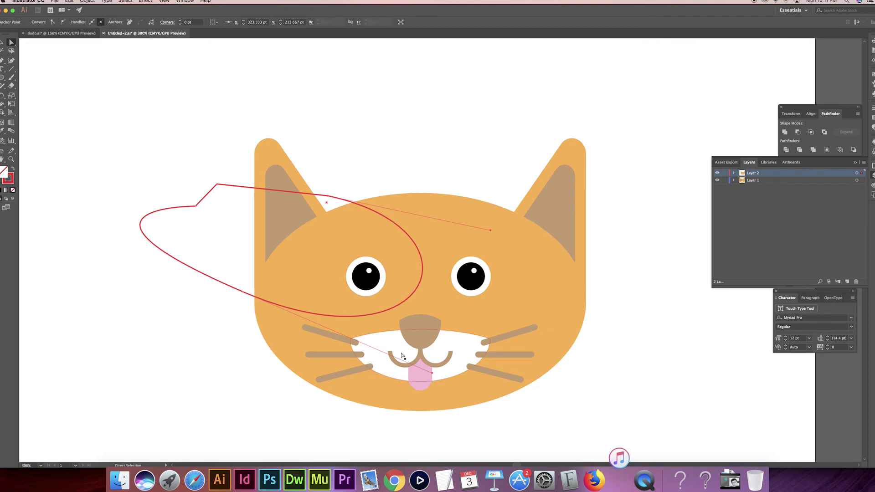
left_click_drag(432, 375, 438, 381)
left_click_drag(492, 232, 494, 211)
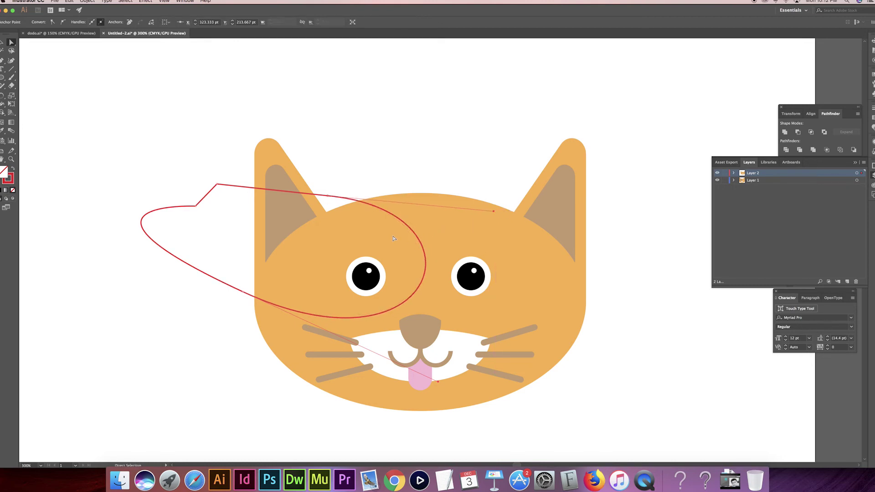
left_click(109, 117)
key("v")
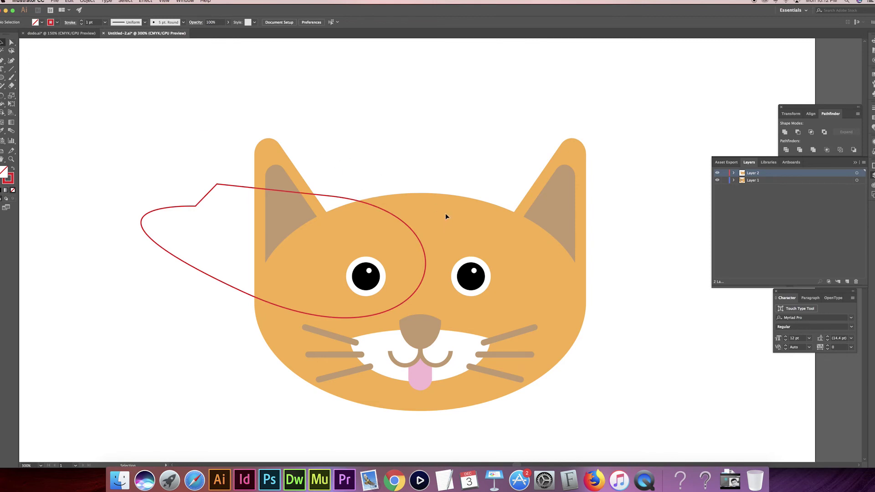
- Unlock all cat shapes and select the head oval together with the red patch outline
left_click(87, 1)
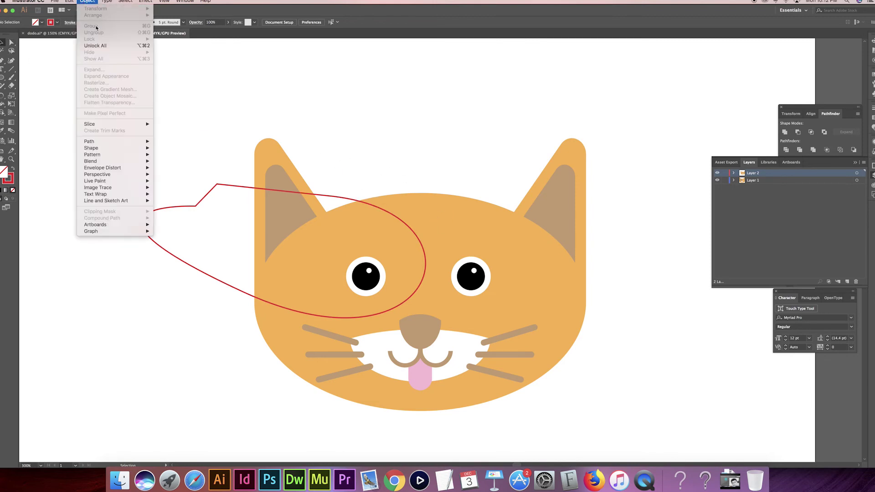
left_click(91, 46)
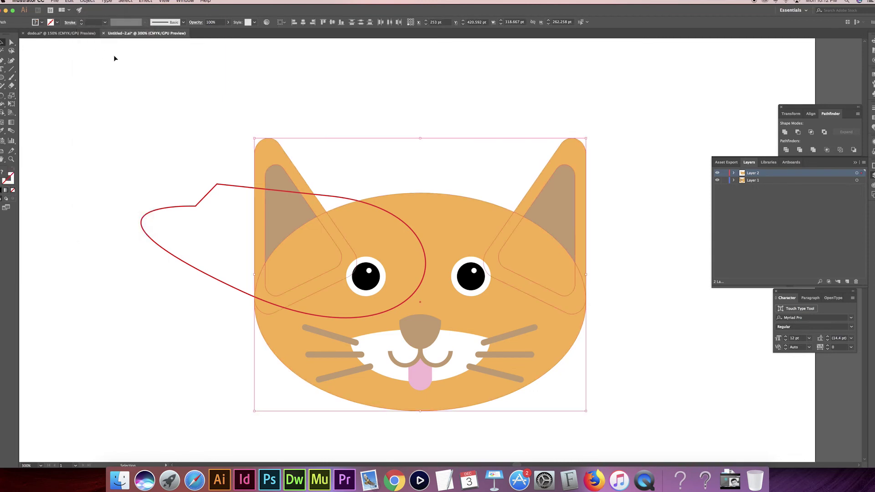
left_click(357, 124)
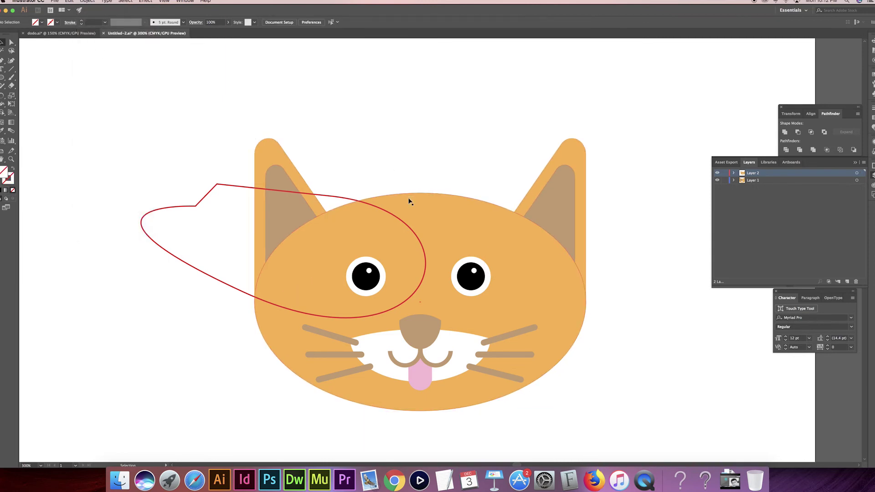
left_click(427, 213)
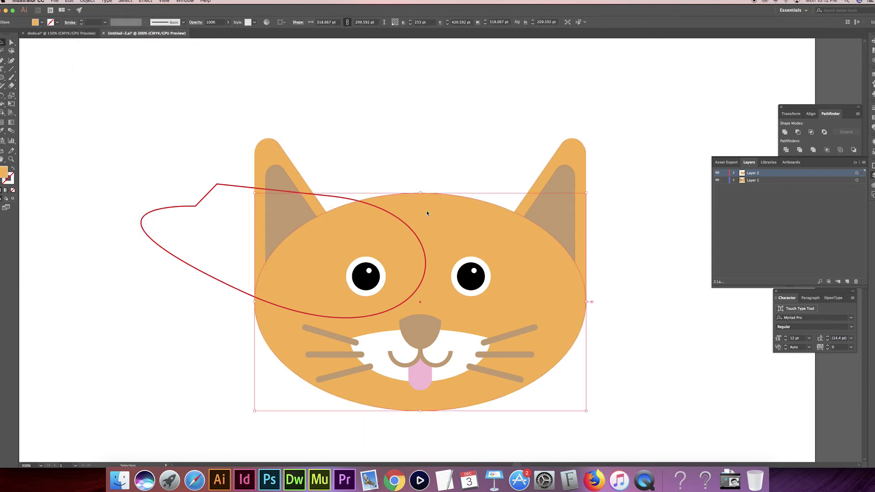
left_click(206, 208, "shift")
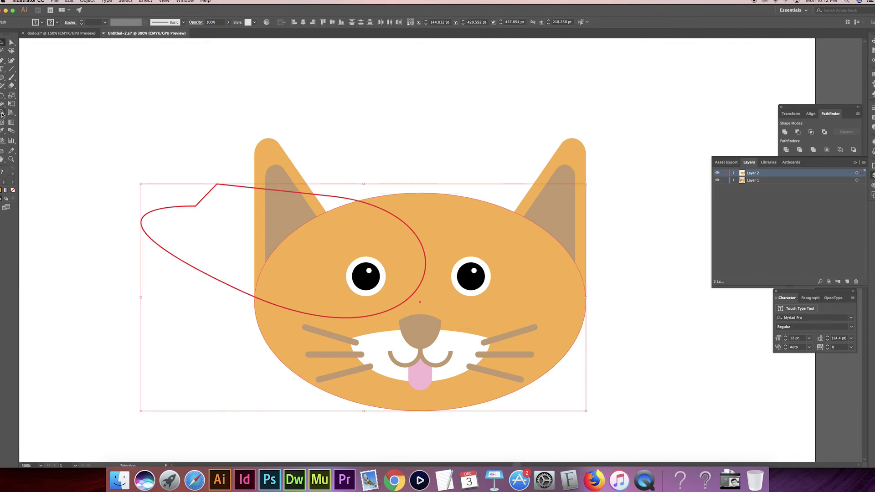
- Split off the patch region outside the head with Shape Builder and delete that piece
left_click(2, 115)
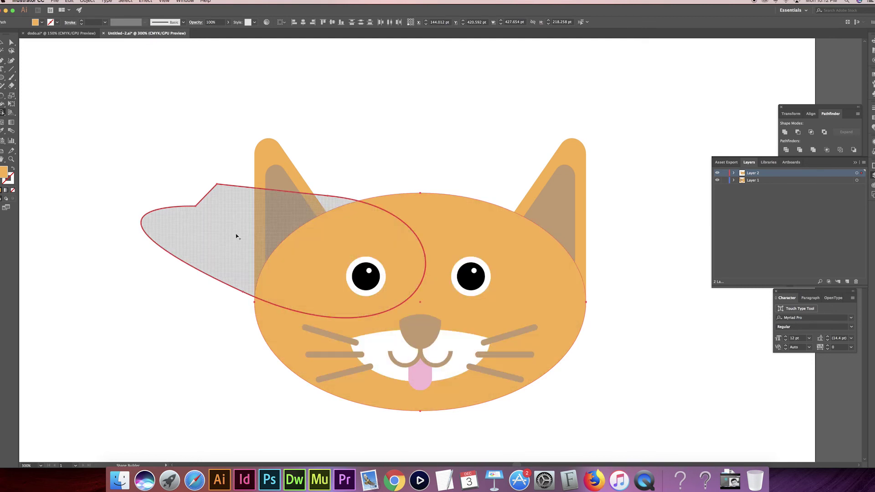
left_click(191, 232)
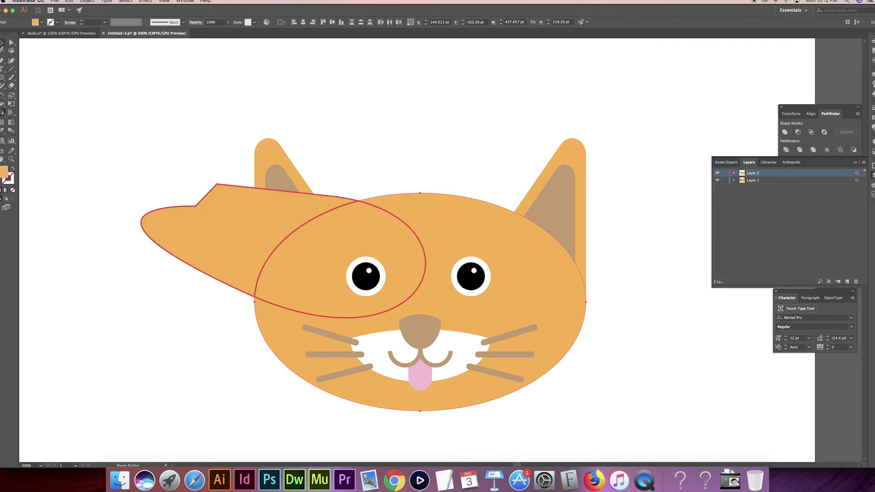
left_click(2, 42)
left_click(90, 91)
left_click(207, 224)
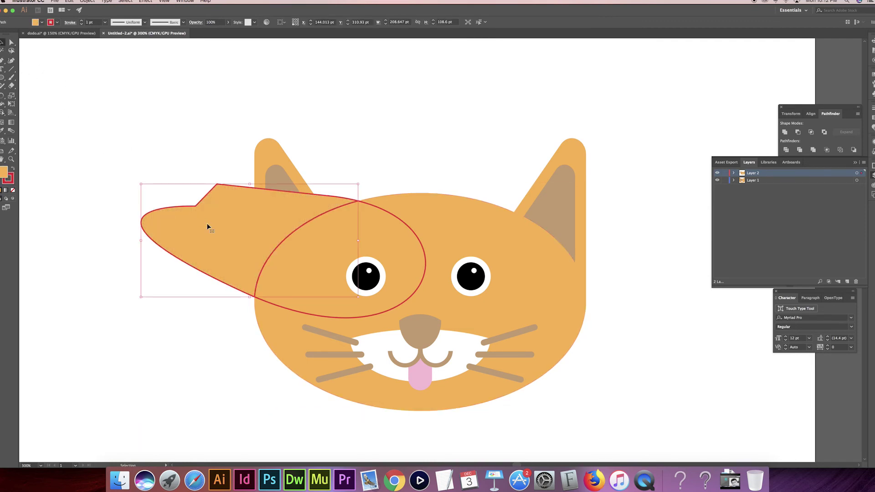
key("Delete")
left_click(335, 240)
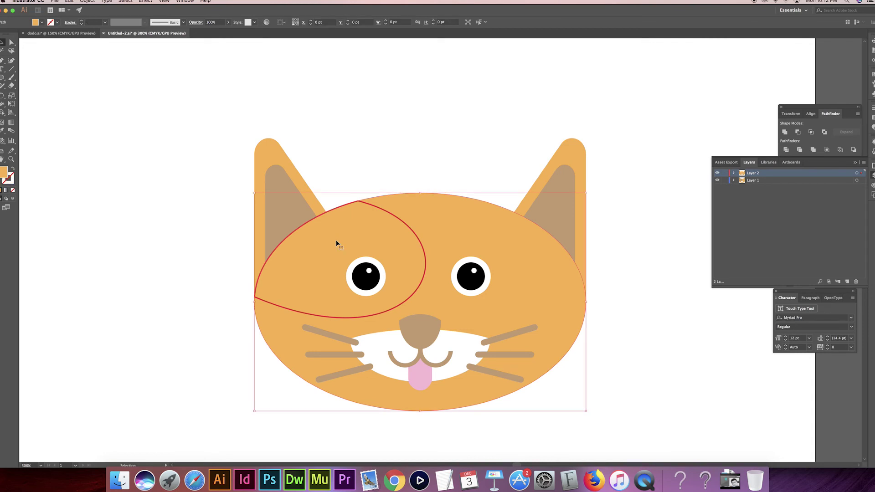
- Give the eye patch a tan fill and no outline
left_click(371, 202)
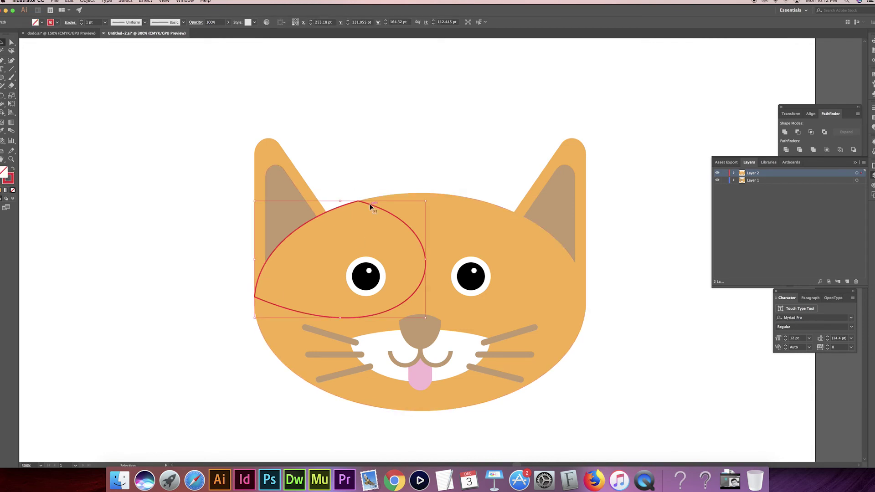
left_click(82, 24)
left_click(51, 22)
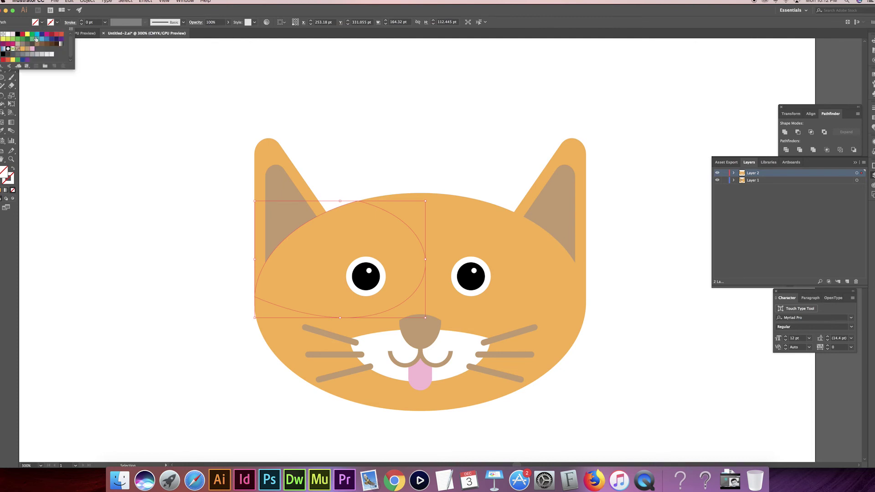
left_click(27, 49)
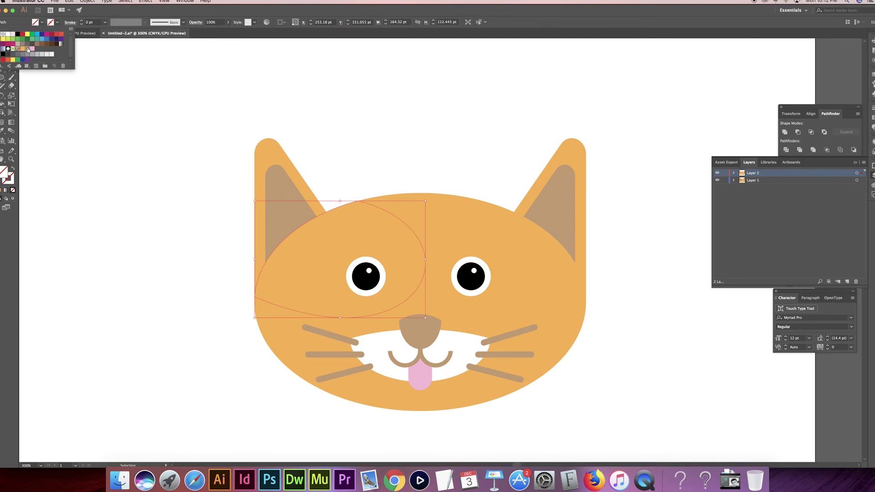
left_click(162, 191)
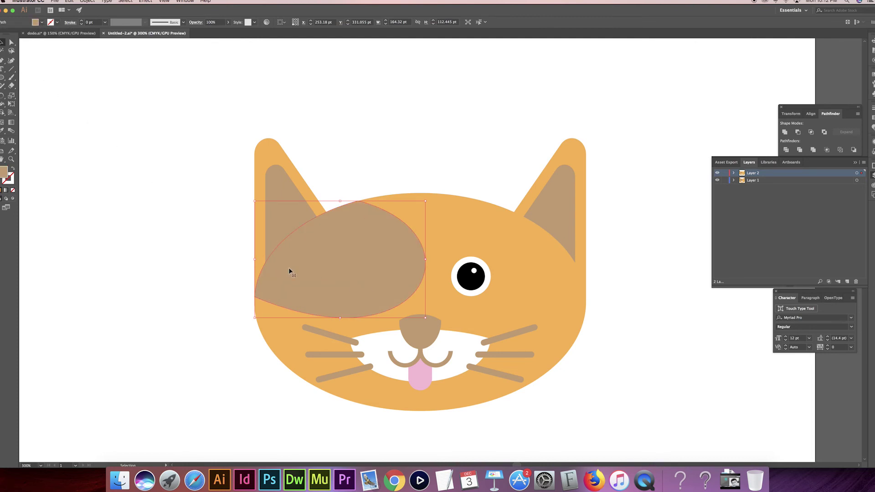
- Send the eye patch to the back, then bring it forward to sit above the head and below the eye
key("a")
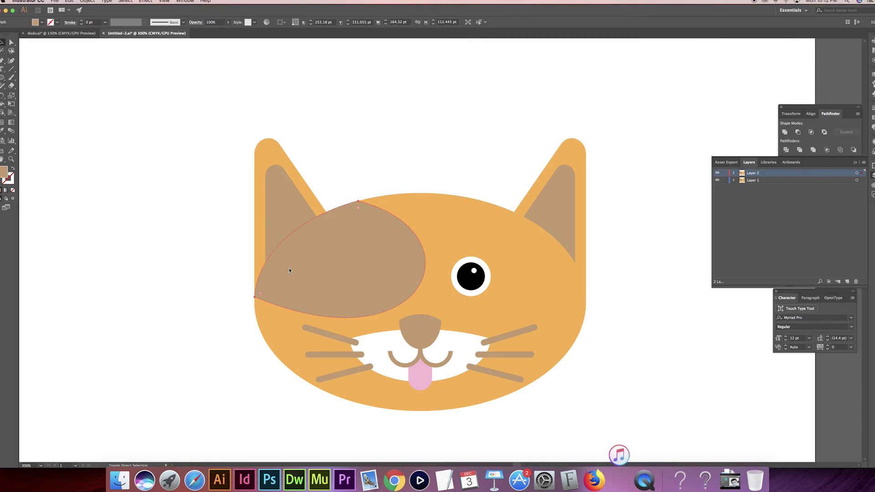
key("super+shift+bracketleft")
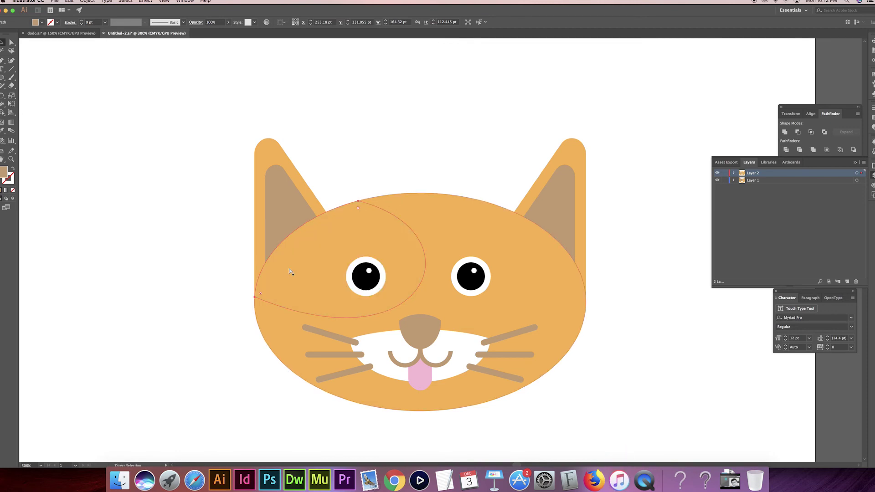
key("super+bracketright")
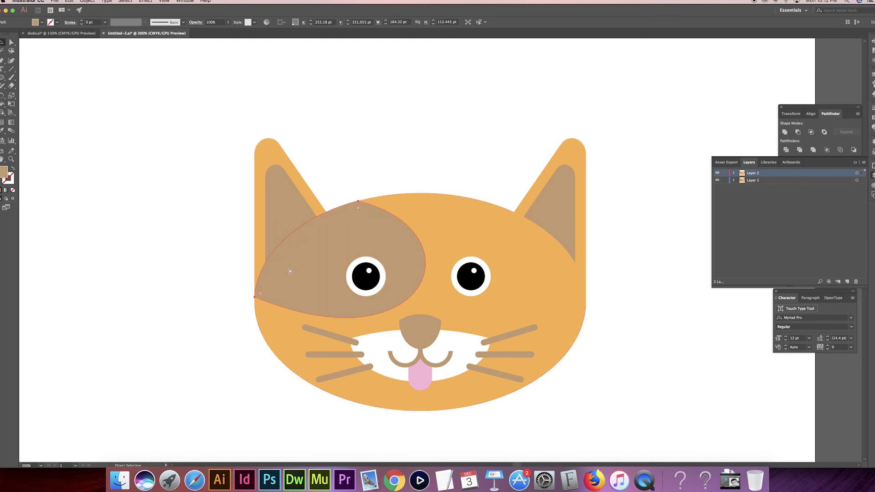
key("v")
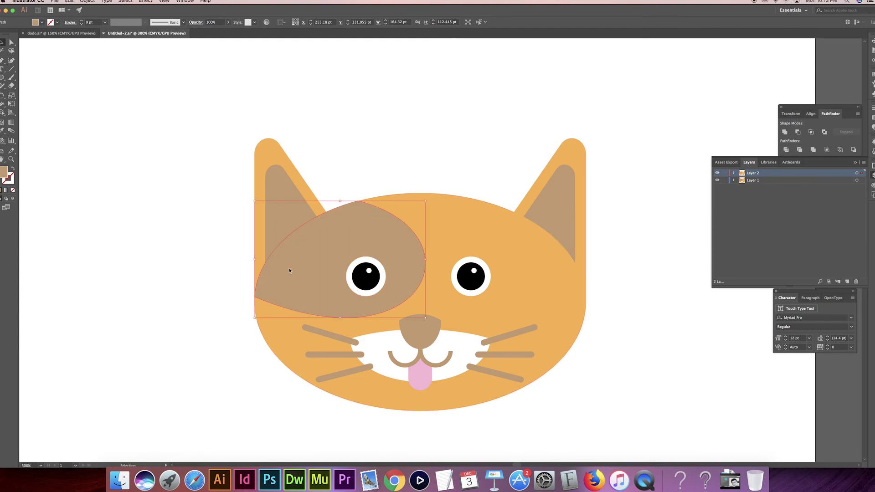
left_click(208, 236)
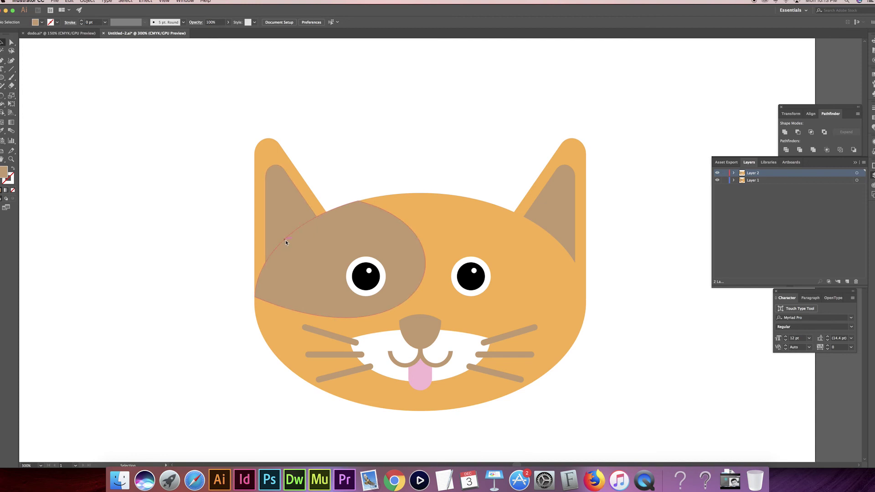
left_click(418, 210)
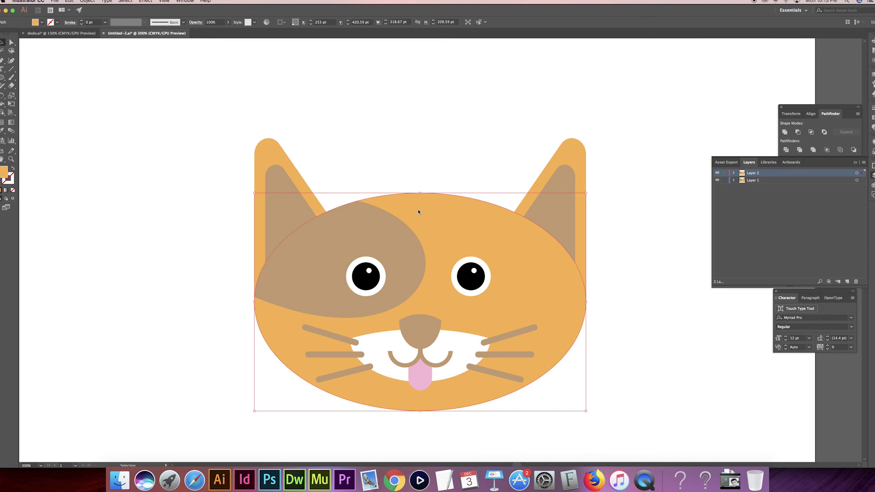
- Set the head oval to no fill with a 5 pt orange stroke
key("a")
key("v")
left_click(49, 22)
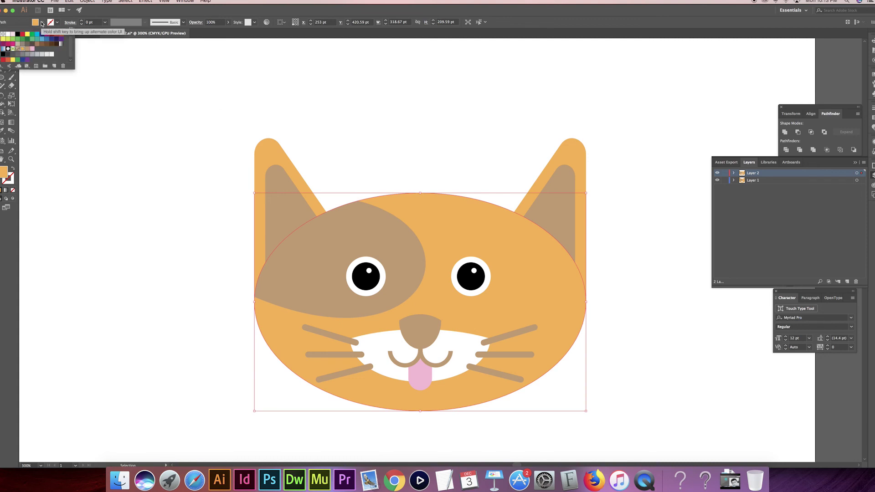
left_click(2, 35)
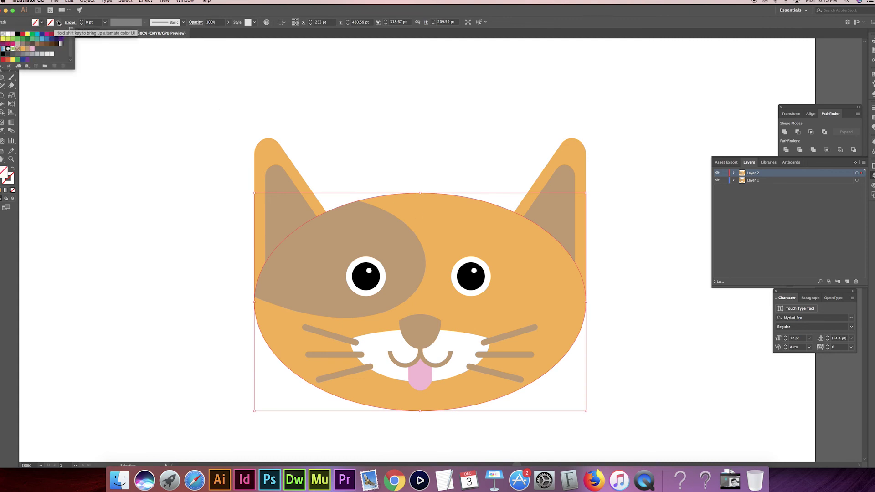
left_click(58, 22)
left_click(23, 48)
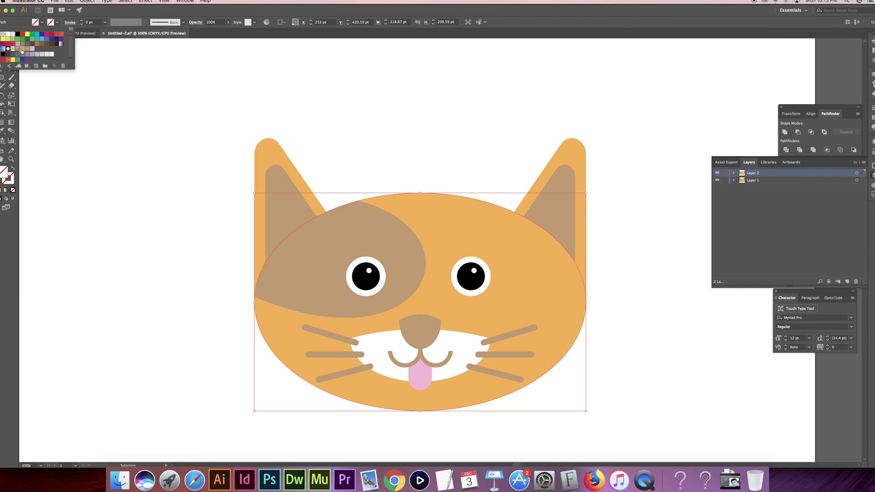
left_click(82, 21)
left_click(82, 22)
left_click(82, 21)
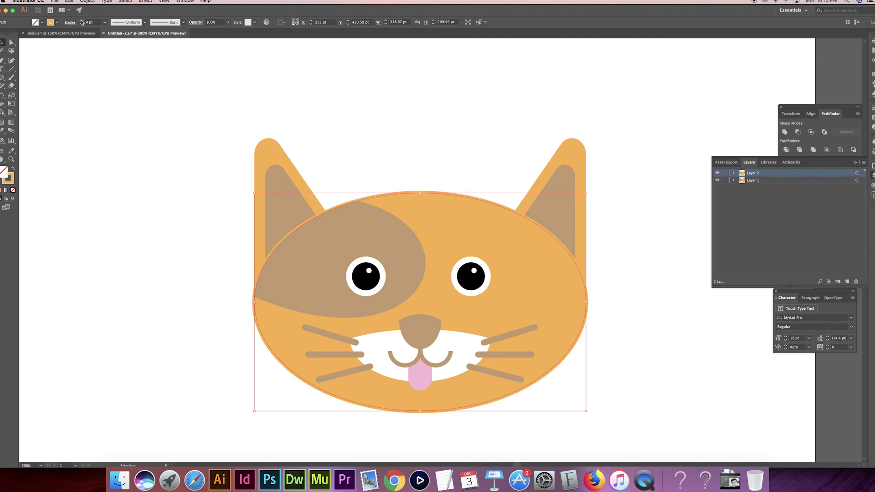
left_click(82, 21)
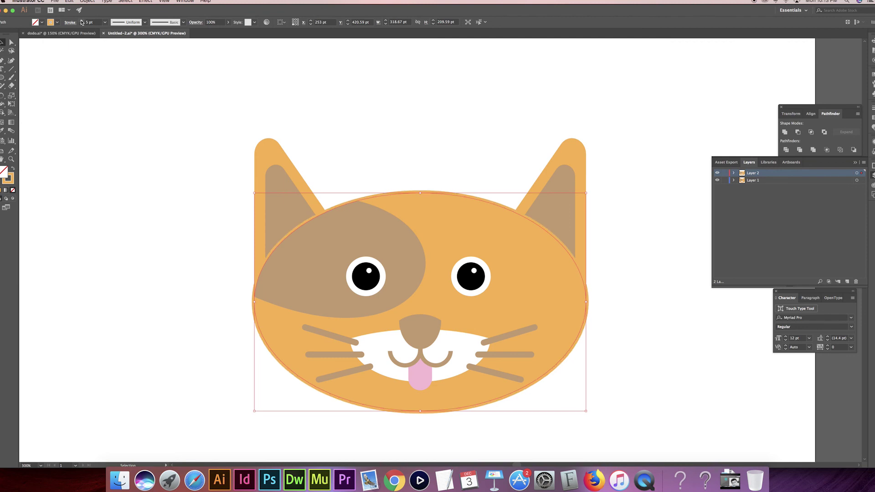
- Align the head oval's stroke to the inside of its edge
left_click(165, 157)
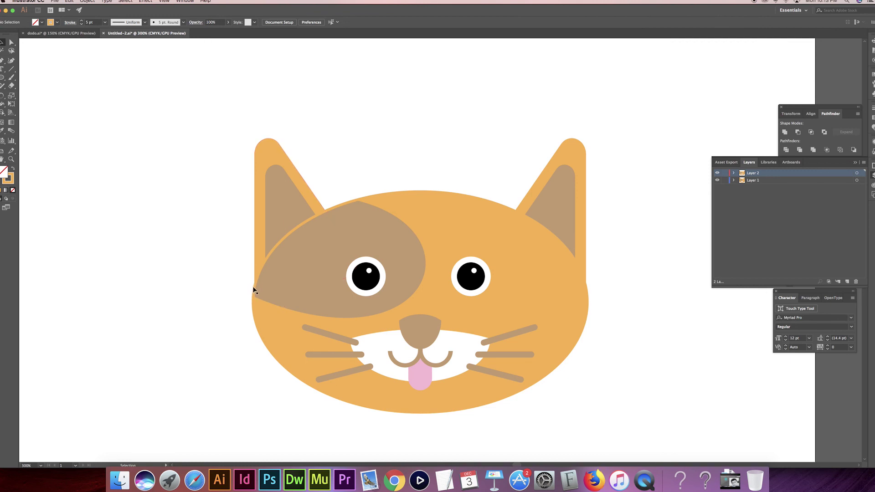
left_click(383, 198)
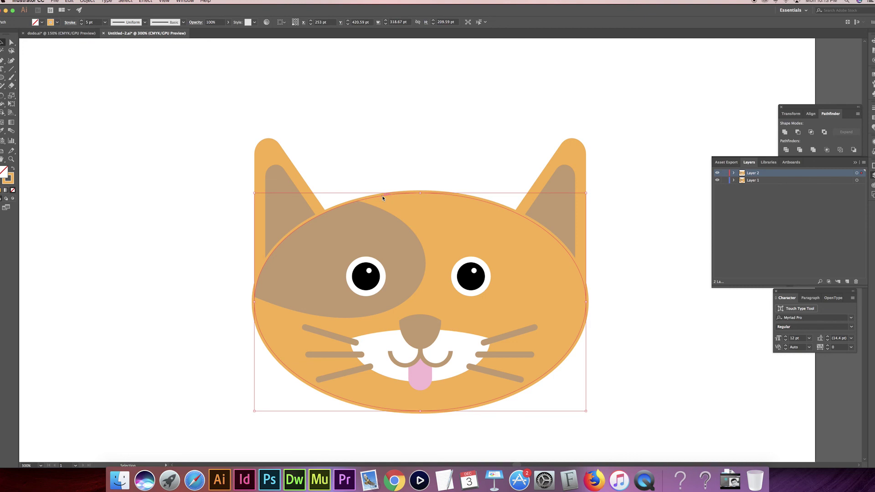
key("shift")
left_click(383, 198, "shift")
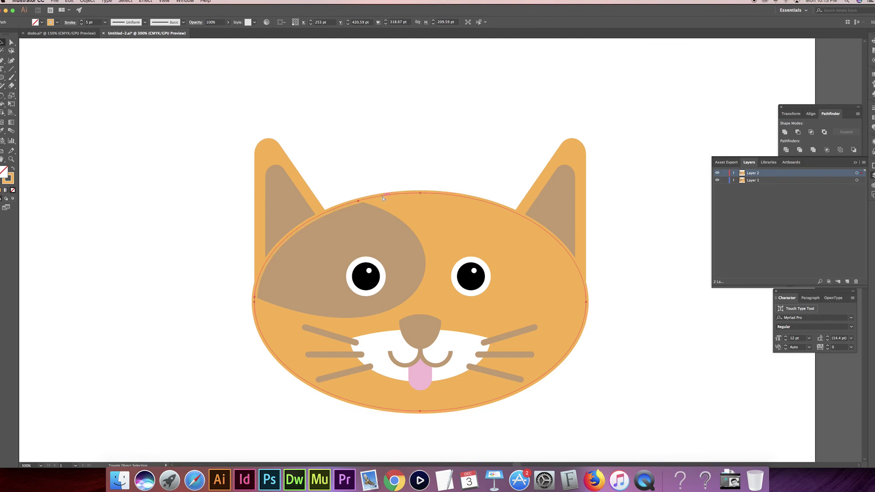
left_click(383, 198, "shift")
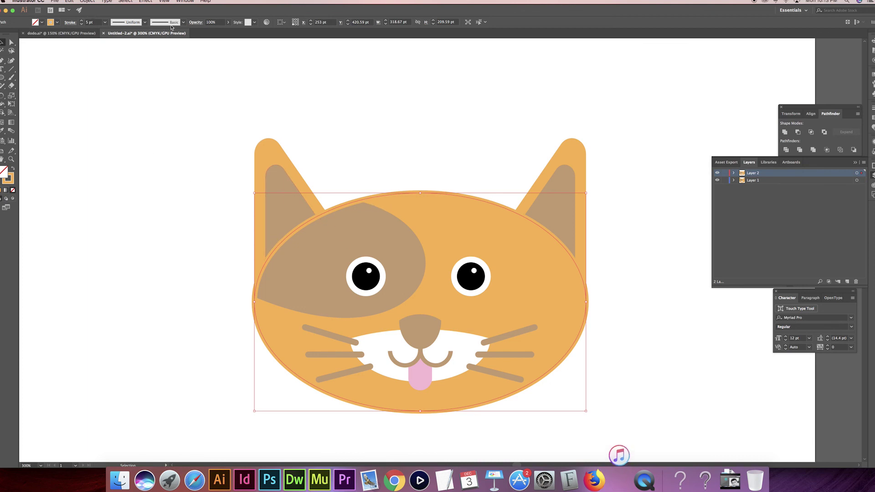
left_click(70, 23)
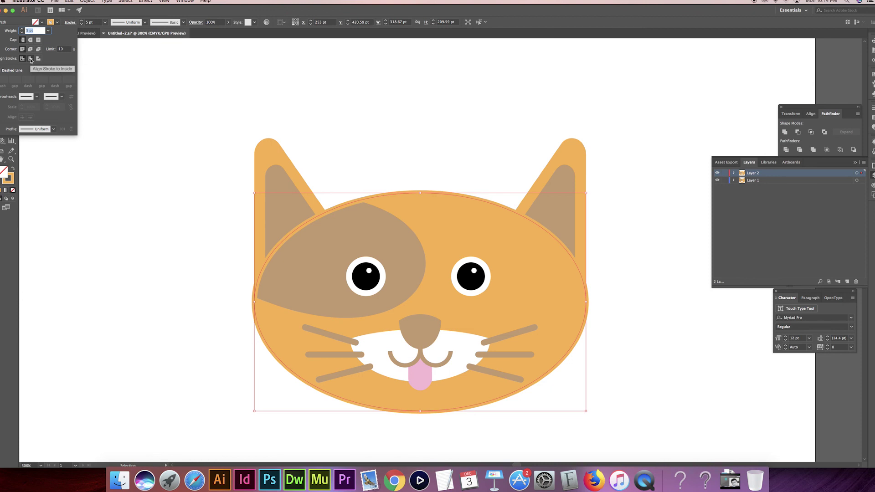
left_click(31, 59)
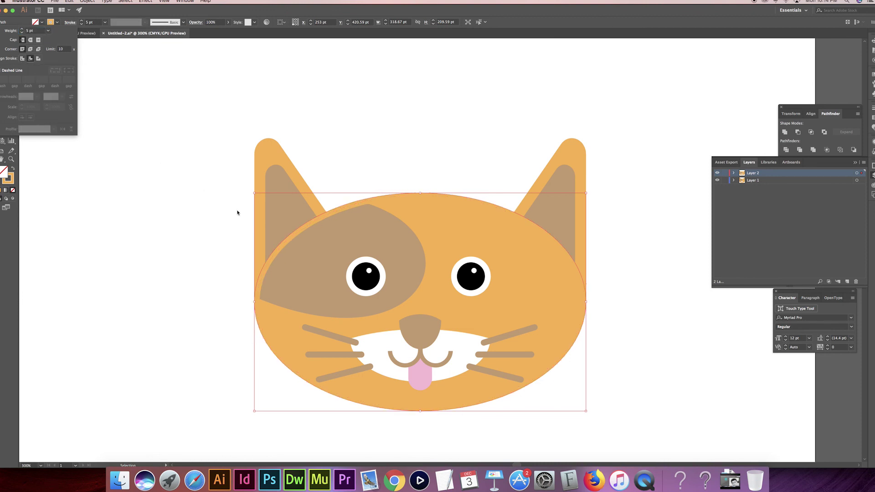
left_click(210, 184)
left_click(205, 183)
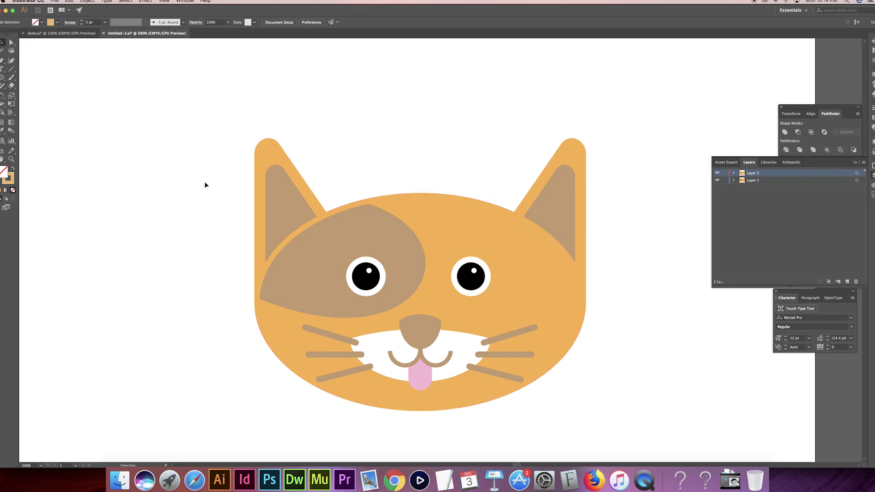